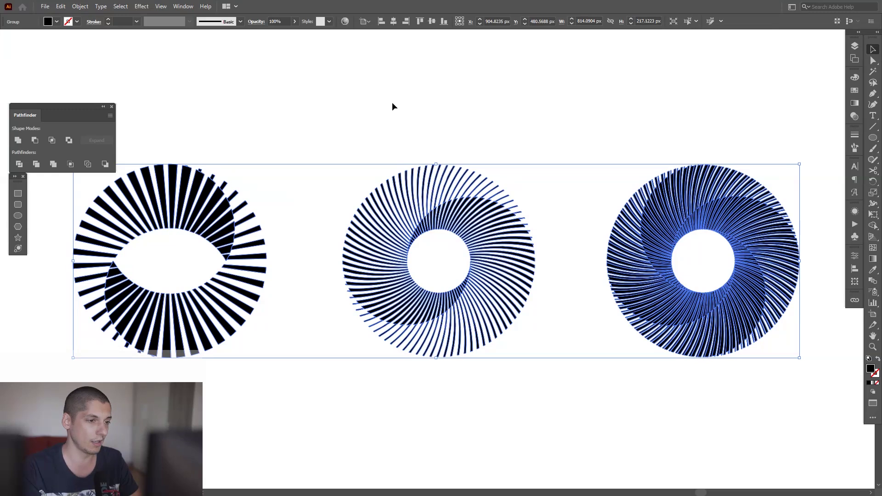
Step: Delete all three finished circular line designs from the canvas
click(394, 109)
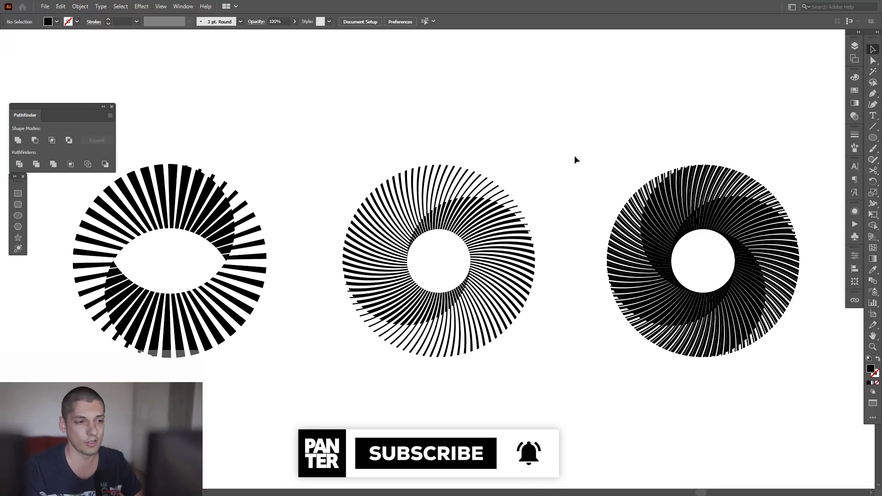
key(ctrl+a)
key(Delete)
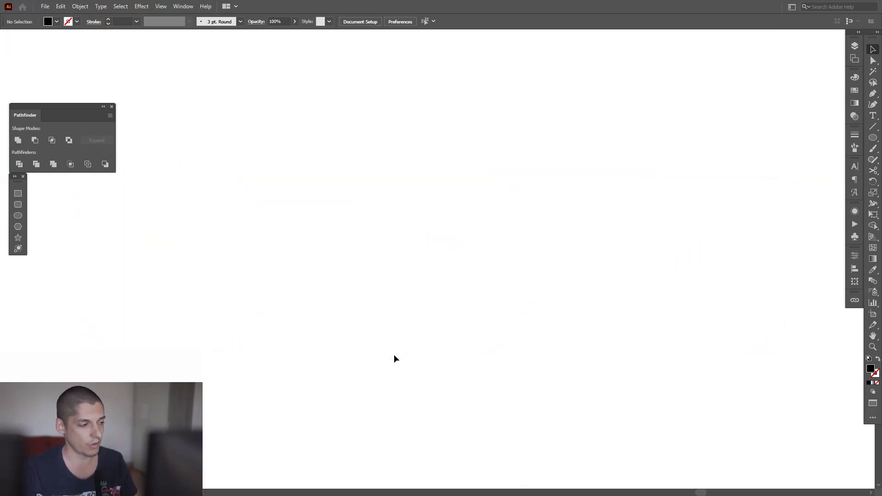
Step: Swap the fill and stroke so new shapes have no fill and a black stroke
click(877, 359)
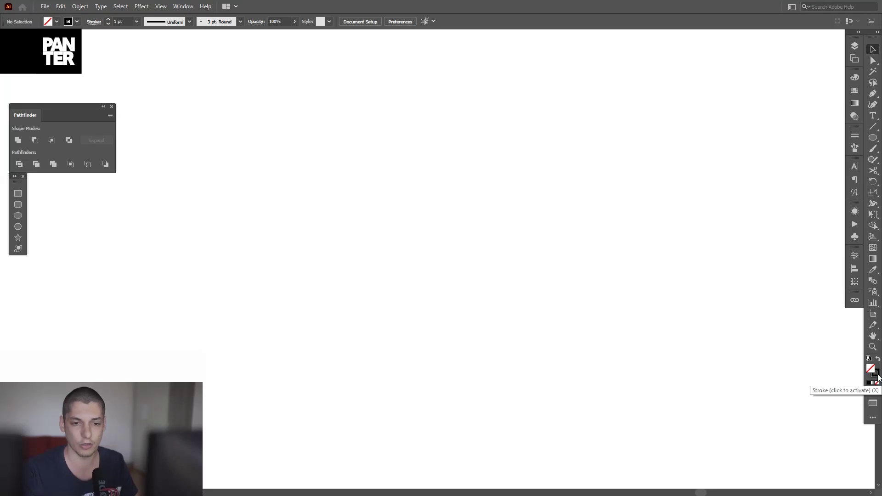
click(876, 374)
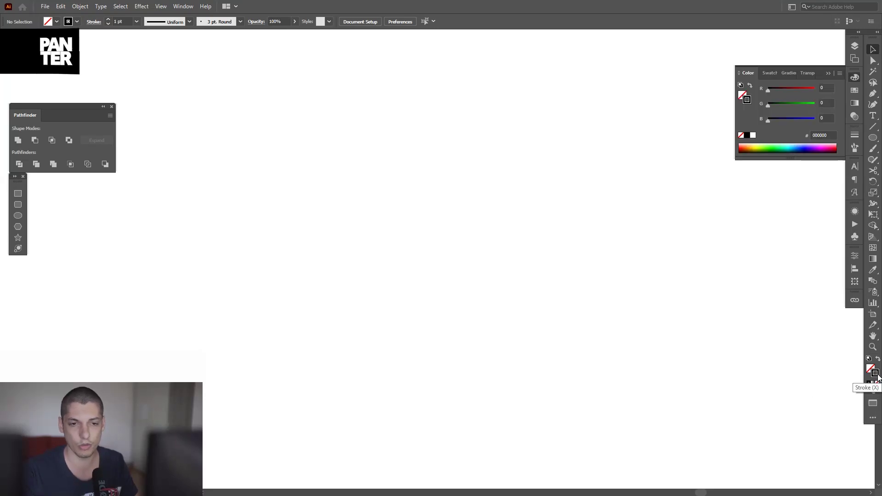
click(825, 75)
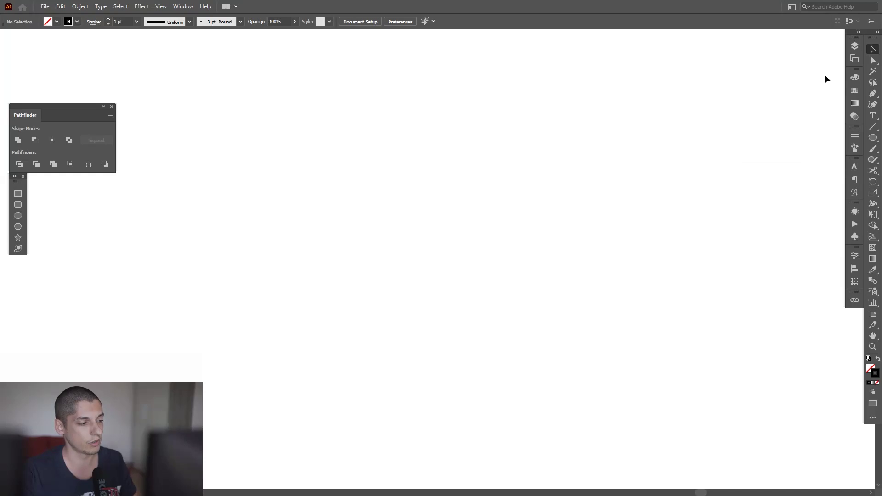
Step: Draw a circle about 296 px in diameter from its centre in the middle of the canvas with the Ellipse tool
click(872, 137)
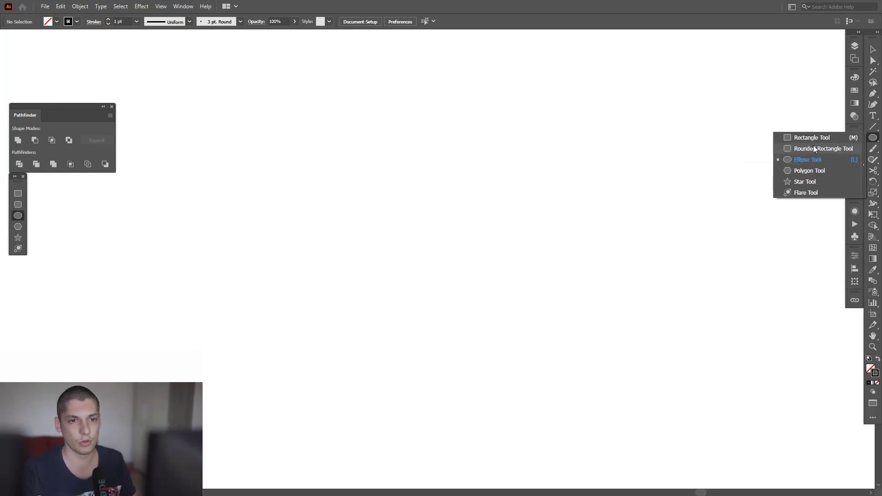
click(812, 138)
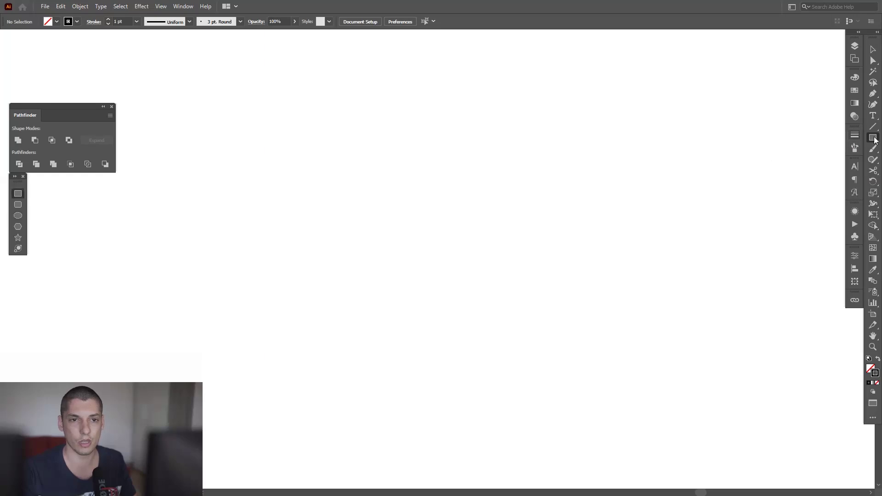
click(874, 138)
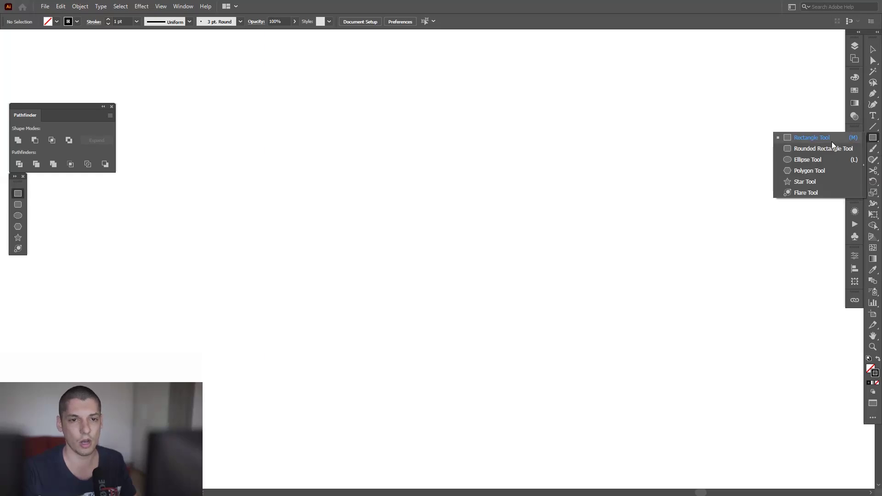
click(819, 164)
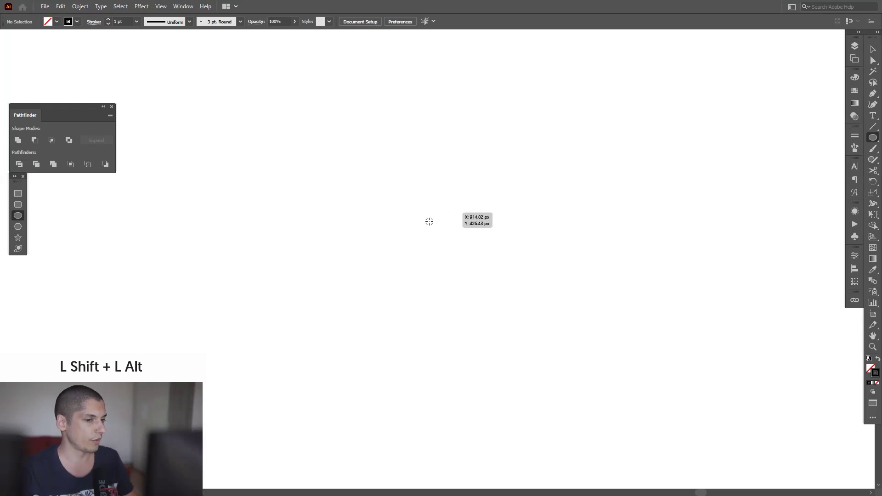
drag(426, 248, 552, 314)
key(v)
Step: Copy the circle and paste the duplicate in front, exactly over the original
key(ctrl)
key(ctrl)
key(ctrl+f)
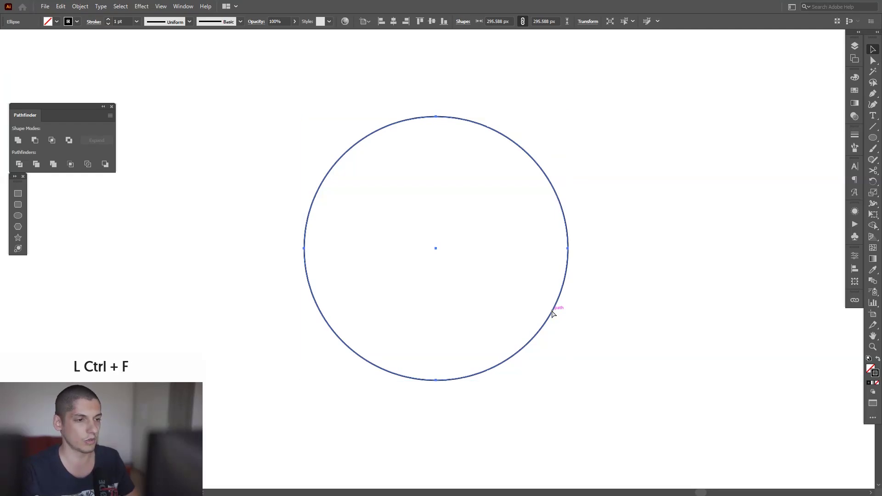
click(64, 7)
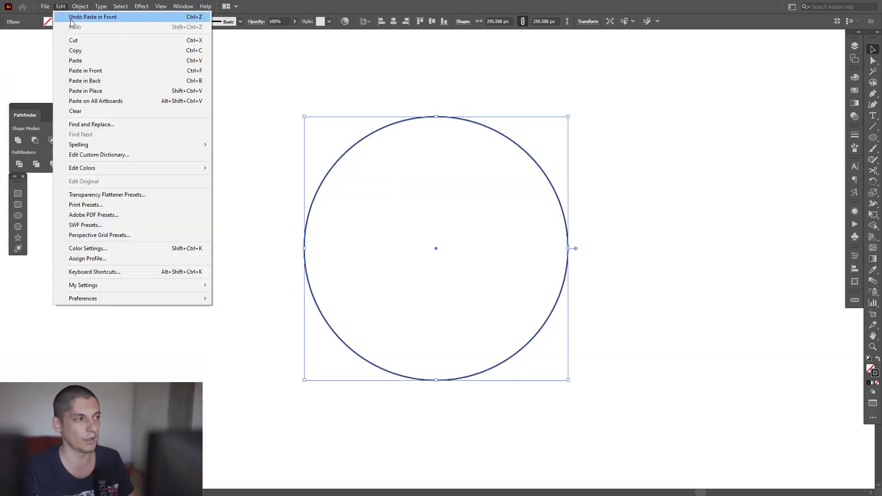
click(290, 87)
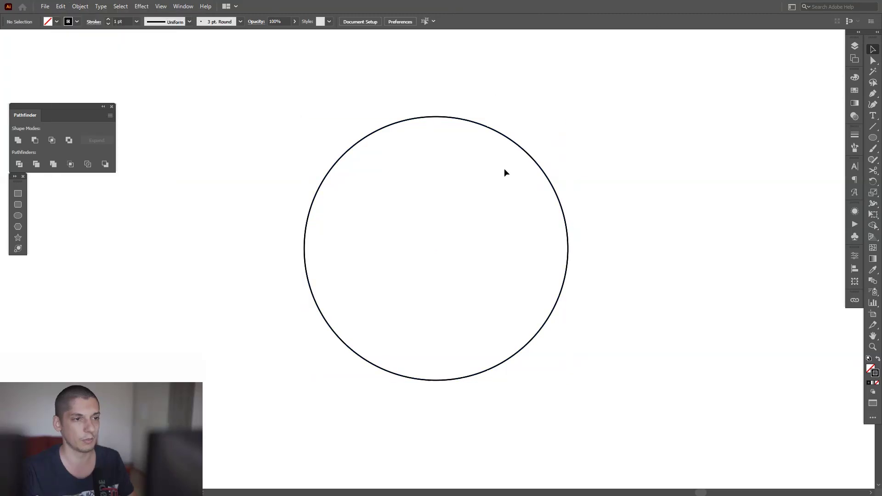
Step: Try moving the front circle away from the original and undo the move
drag(517, 148, 553, 136)
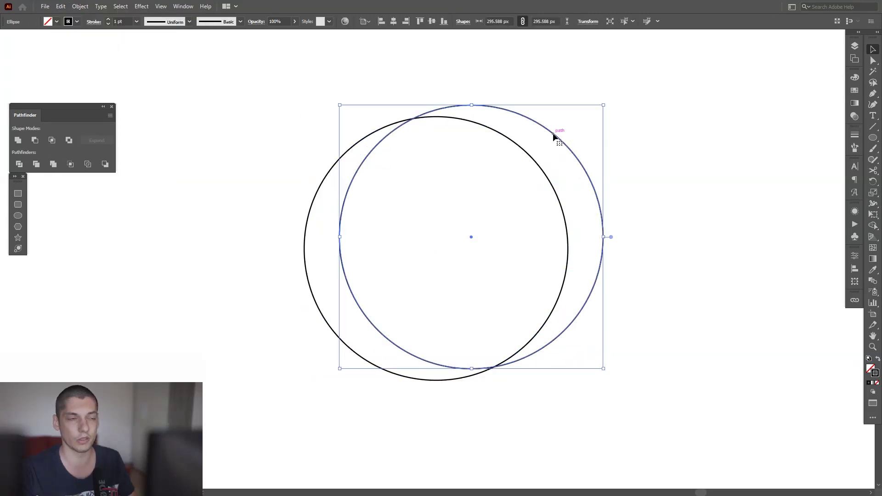
key(ctrl)
key(ctrl+z)
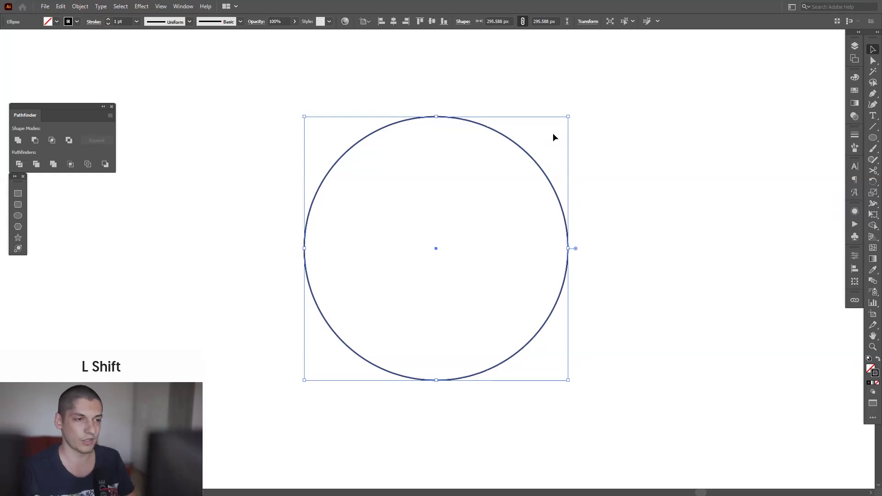
Step: Scale the front circle down around its centre to about 113 px in diameter
drag(569, 115, 487, 191)
key(z)
scroll(505, 181, up, 2)
drag(486, 202, 522, 197)
key(v)
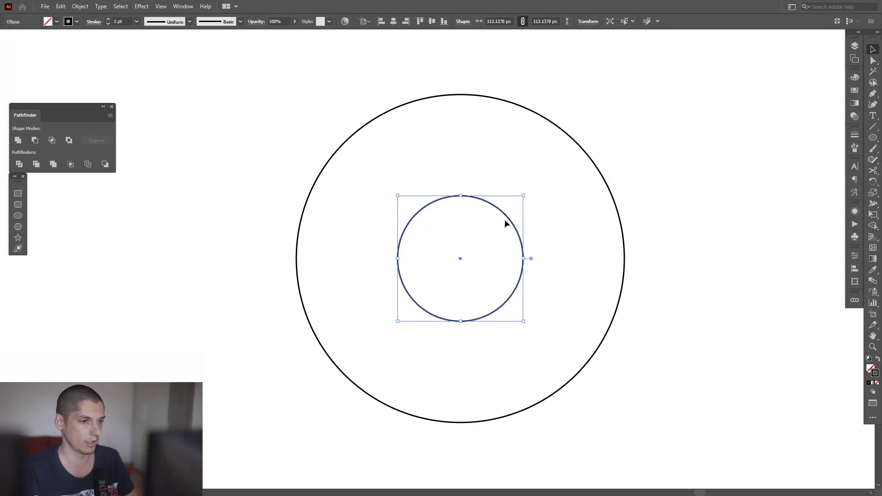
Step: Duplicate the small circle in place and enlarge the copy upward to about 204 px, up to the outer circle's top
key(ctrl)
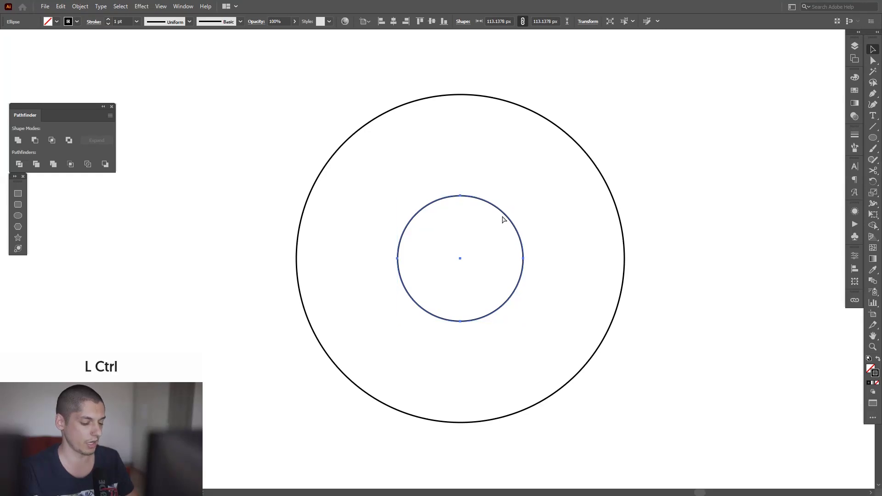
key(shift)
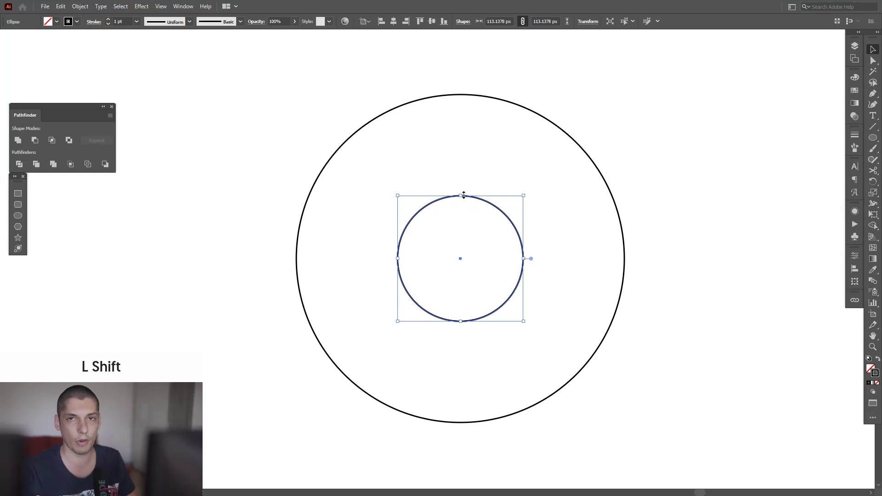
drag(463, 195, 459, 96)
Step: Check in outline view whether the enlarged circle's top anchor meets the top of the outer circle
scroll(458, 87, up, 6)
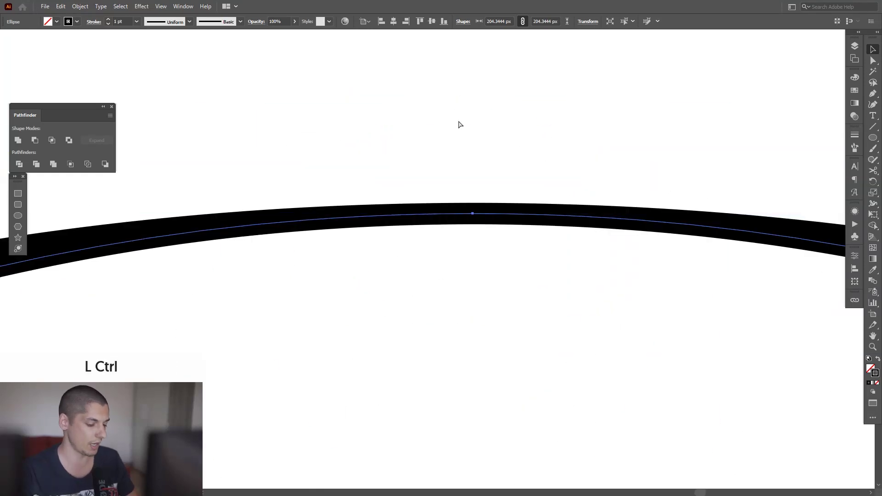
key(ctrl+y)
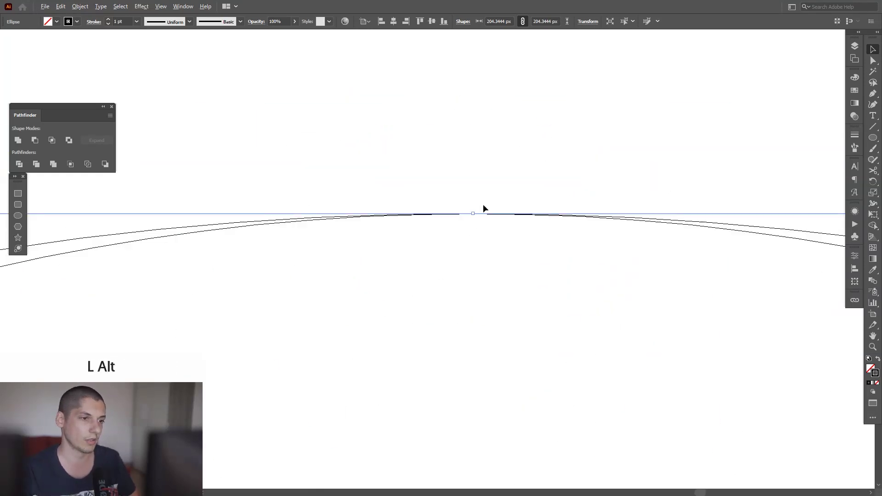
scroll(473, 217, up, 2)
scroll(482, 214, down, 3)
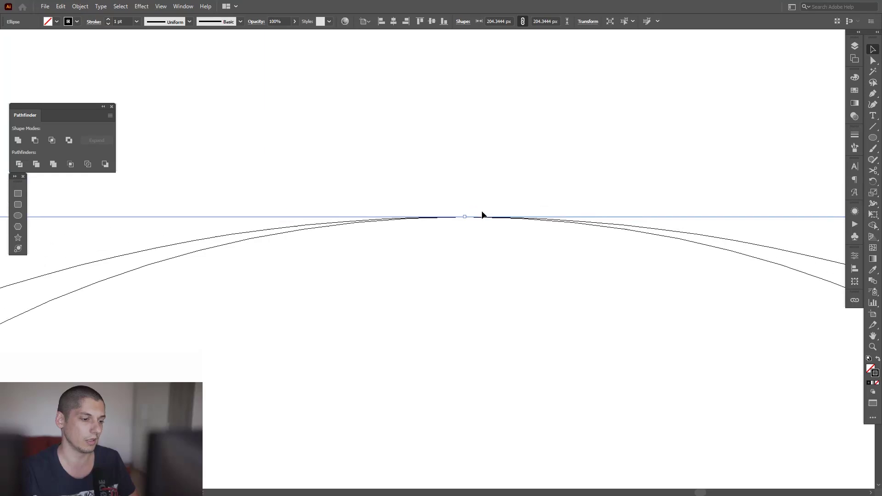
key(ctrl+y)
scroll(481, 214, down, 3)
drag(478, 240, 488, 185)
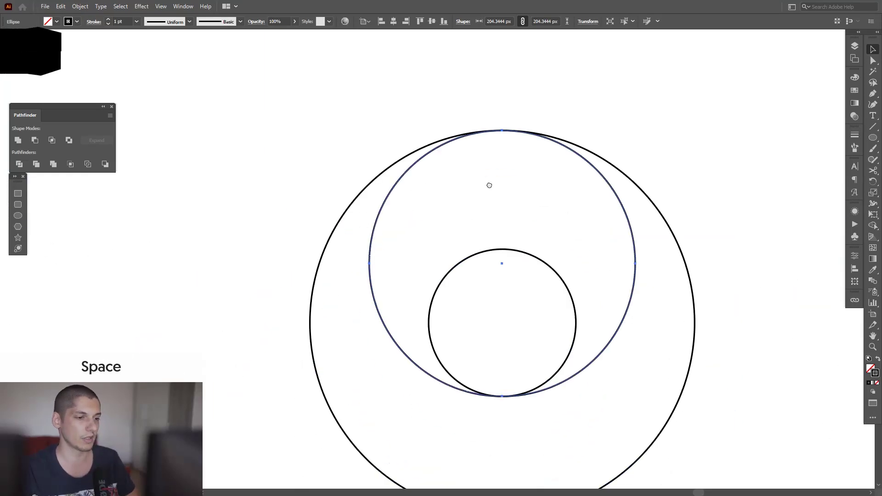
Step: Duplicate the small circle in place again and enlarge the copy downward to the bottom of the outer circle
mouse_move(510, 220)
mouse_down()
mouse_move(525, 169)
mouse_move(536, 217)
mouse_move(530, 144)
mouse_up()
click(527, 169)
key(ctrl+c)
key(ctrl+f)
scroll(529, 198, up, 1)
drag(530, 199, 528, 135)
drag(499, 179, 500, 358)
Step: Check in outline view whether the second enlarged circle meets the bottom of the outer circle
scroll(500, 358, up, 4)
ctrl+click(505, 373)
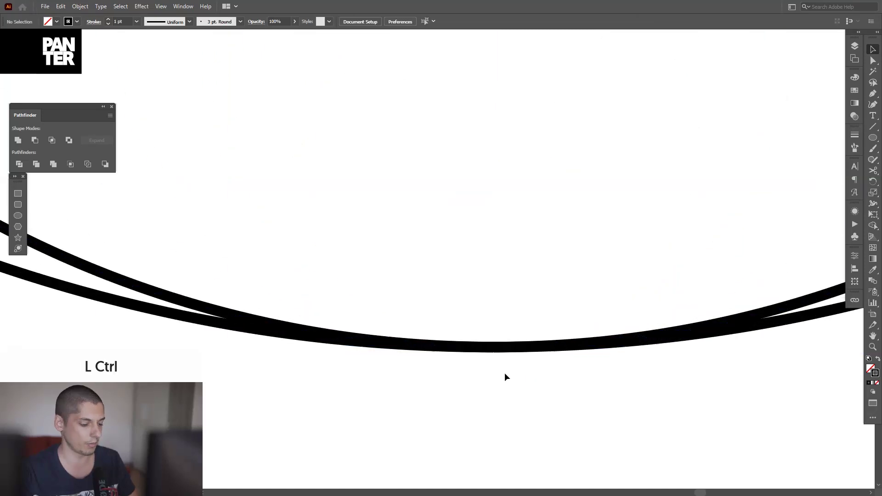
key(ctrl+y)
key(ctrl+y)
scroll(505, 373, down, 5)
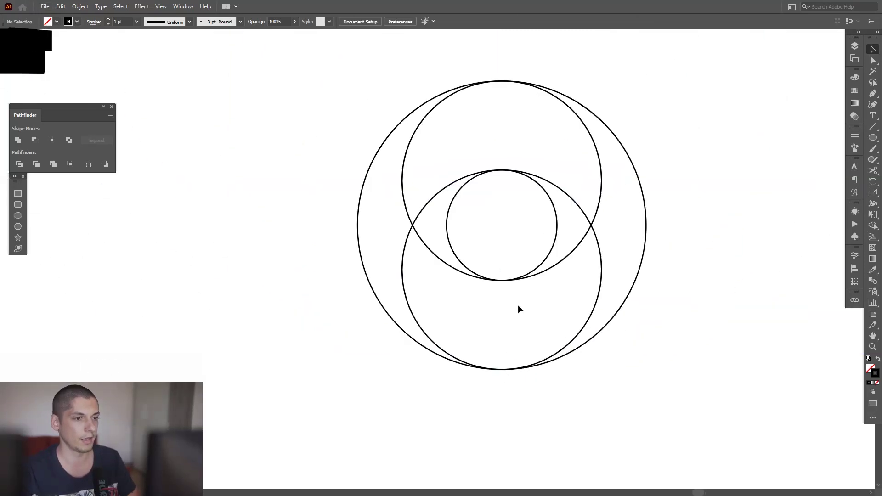
key(space)
drag(518, 306, 509, 308)
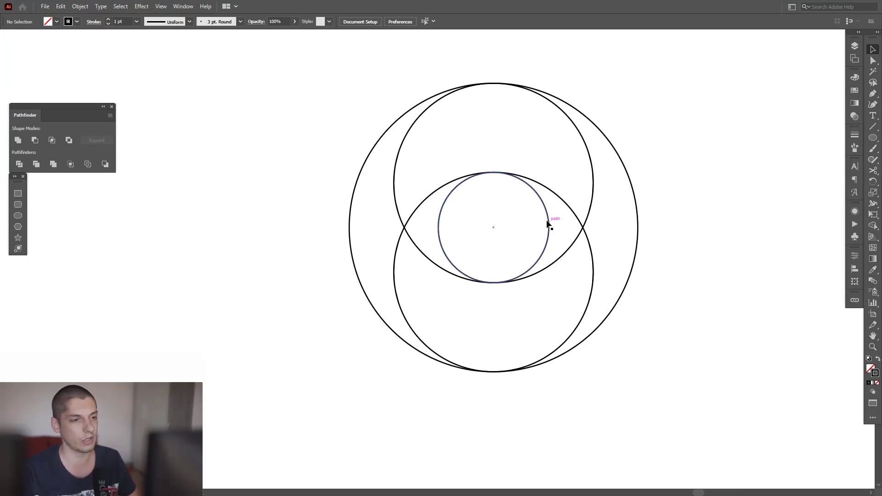
Step: Duplicate the complete four-circle construction and place the copy beside the original on the same horizontal line
scroll(547, 225, down, 3)
drag(663, 325, 500, 228)
drag(561, 244, 623, 228)
click(564, 193)
scroll(463, 169, up, 3)
drag(463, 173, 492, 186)
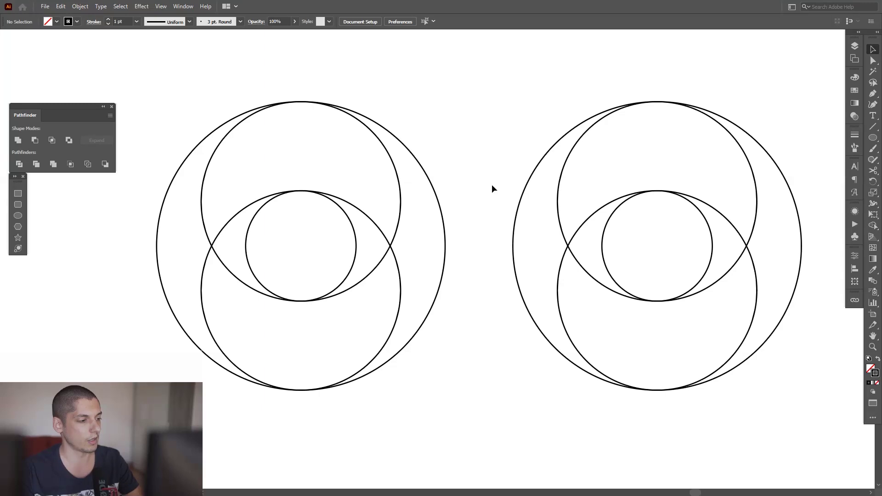
Step: Delete the small centre circle from the left construction
drag(356, 245, 471, 124)
key(Delete)
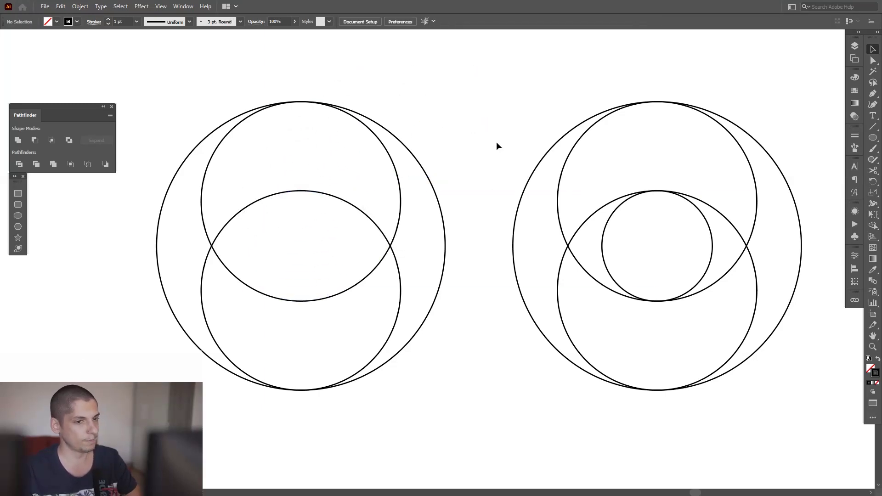
scroll(496, 196, down, 3)
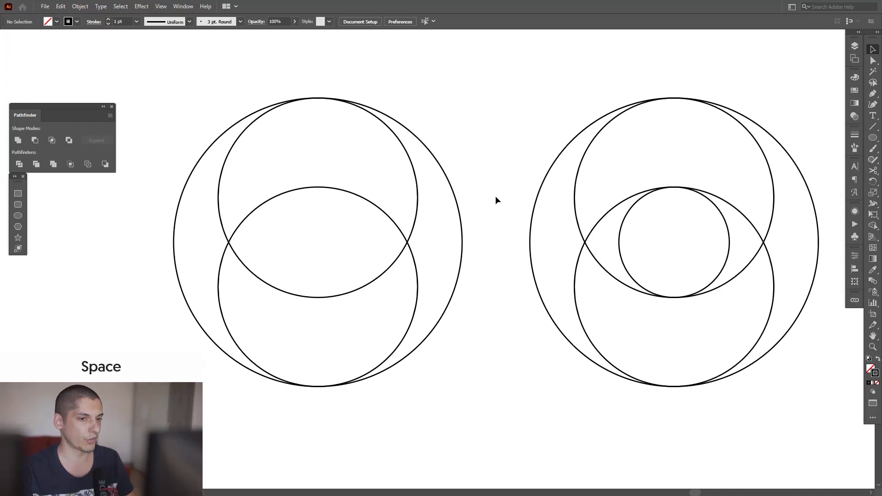
scroll(505, 197, up, 4)
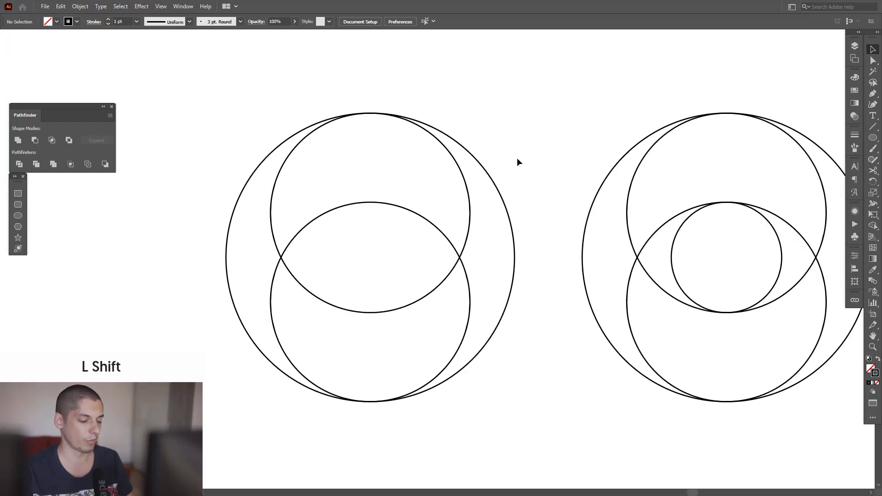
Step: Try merging the left construction's side crescents with its upper circle area using the Shape Builder tool, and undo the merge
drag(526, 139, 432, 270)
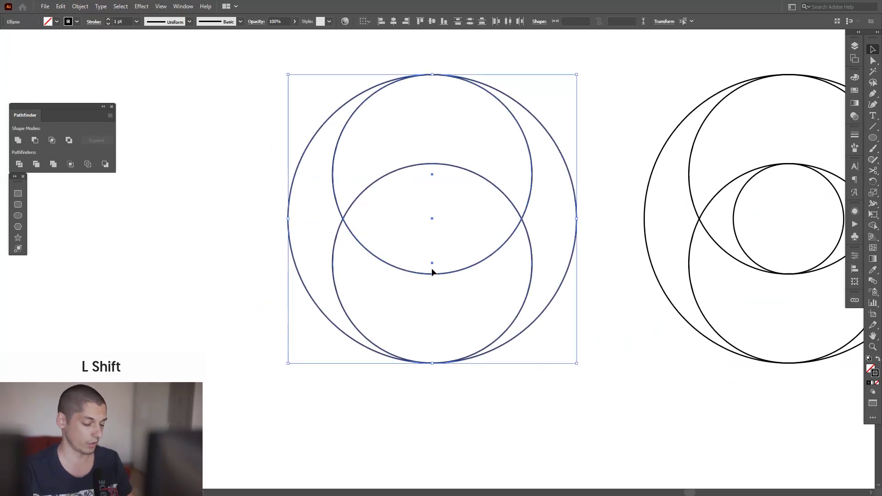
key(shift+m)
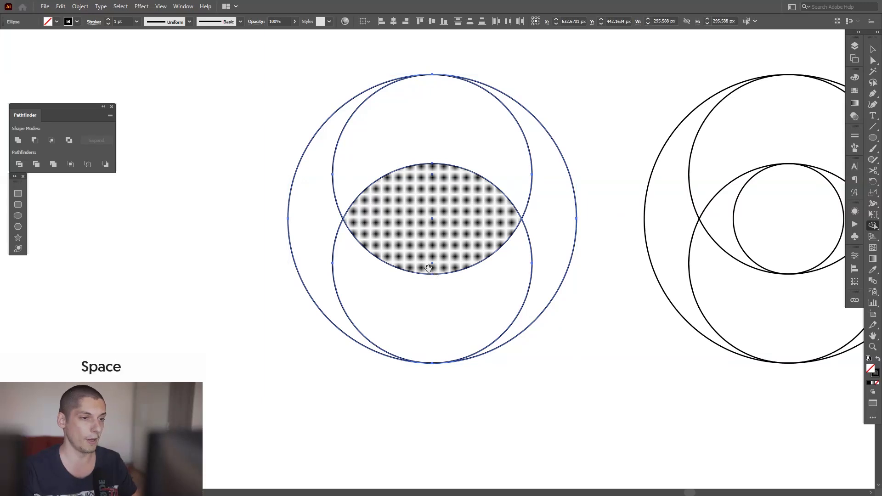
click(872, 226)
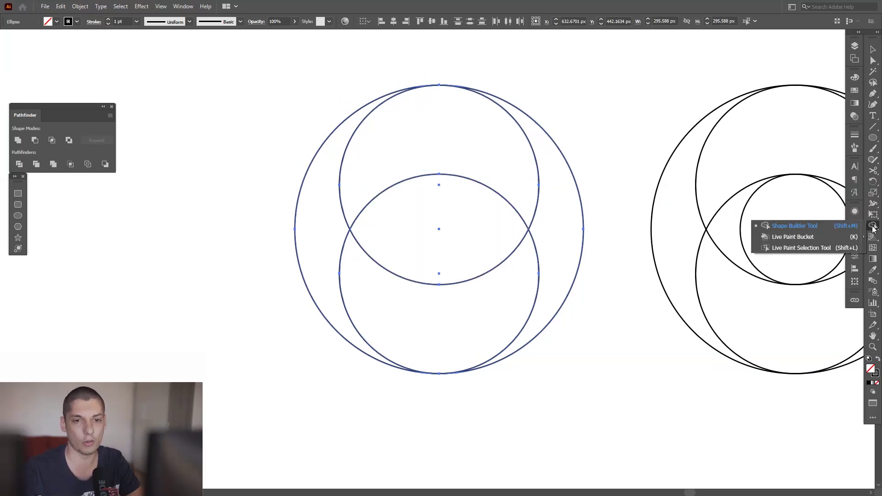
click(816, 225)
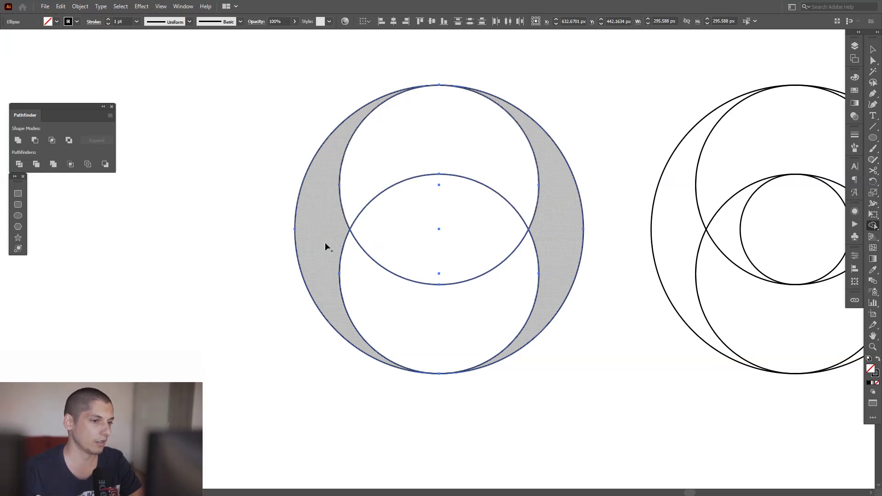
drag(570, 209, 511, 155)
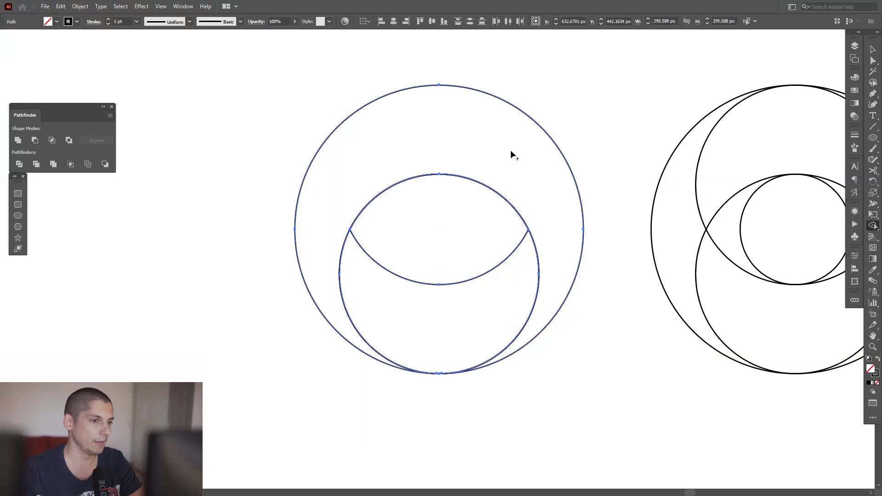
key(ctrl+z)
Step: Delete the left copy of the circle construction, keeping only the four-circle construction with the small centre circle
key(v)
click(570, 95)
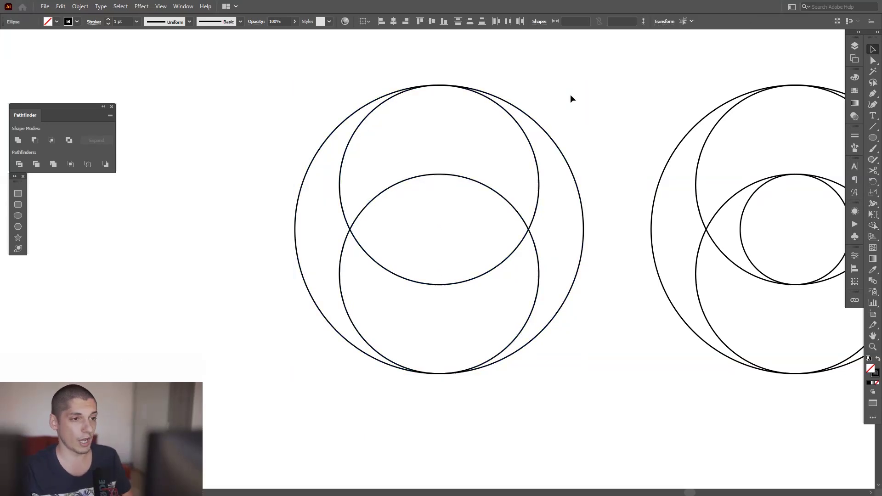
scroll(437, 90, up, 5)
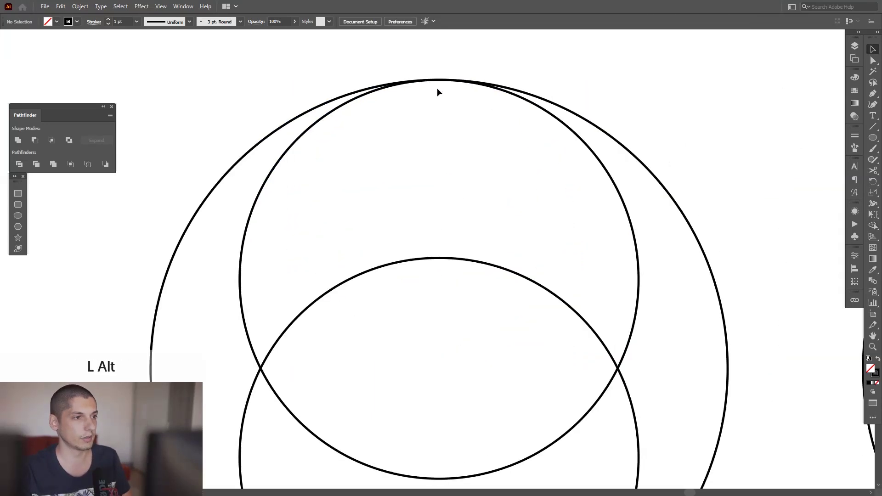
scroll(367, 109, down, 4)
scroll(368, 114, down, 2)
drag(713, 236, 553, 240)
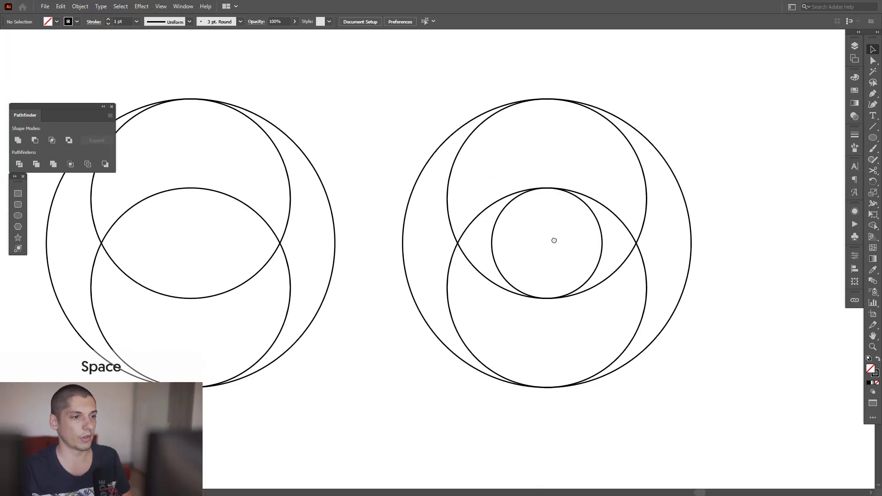
click(194, 300)
key(Delete)
drag(742, 337, 507, 131)
scroll(575, 122, up, 2)
key(shift+m)
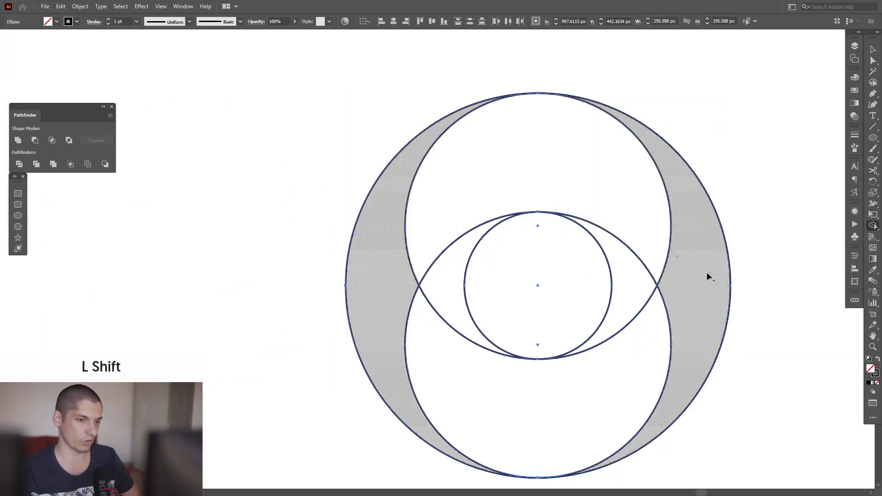
key(v)
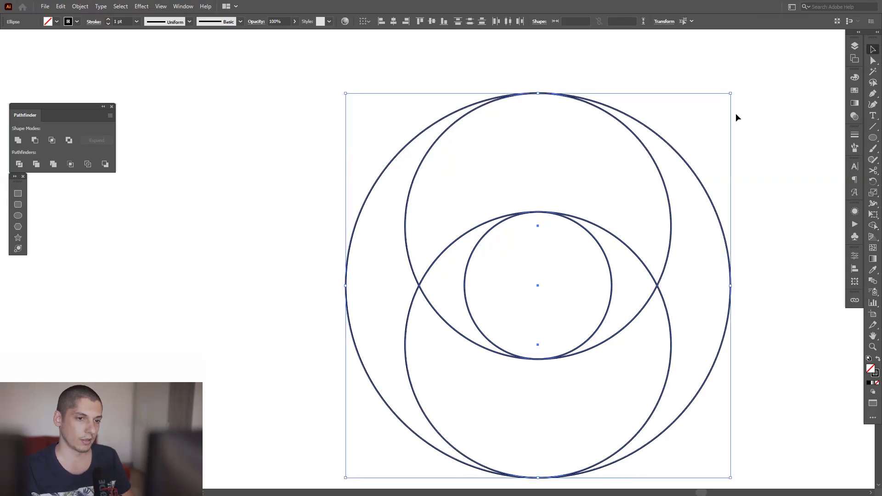
click(735, 113)
Step: Examine in outline view whether the inner circles meet the outer circle at the construction's top and bottom
scroll(559, 71, up, 3)
drag(527, 118, 529, 181)
scroll(511, 162, up, 2)
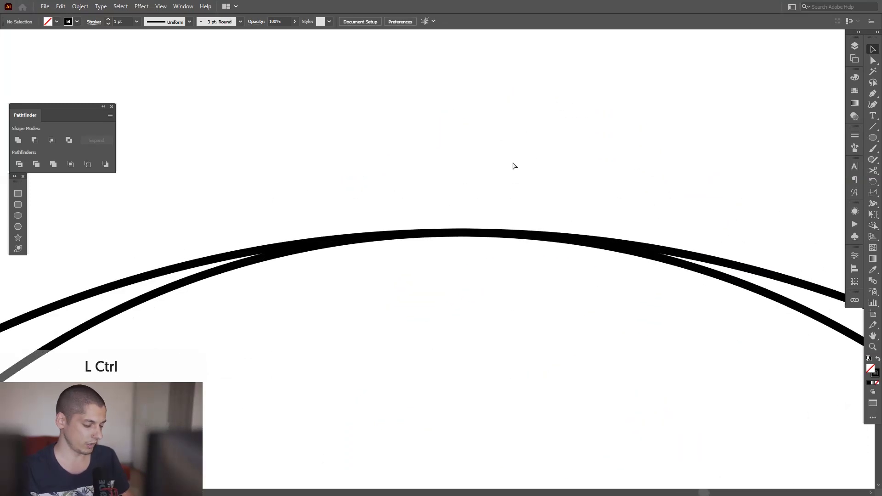
key(ctrl+y)
scroll(405, 222, up, 2)
drag(405, 222, 497, 272)
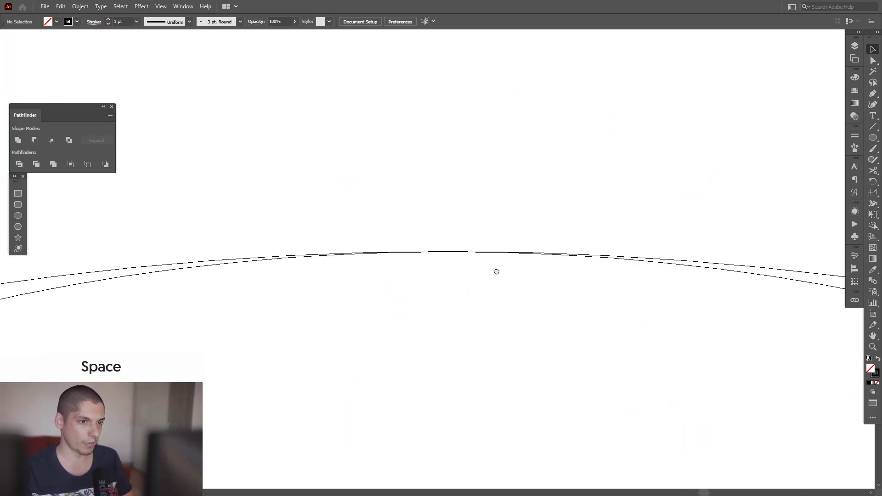
click(519, 256)
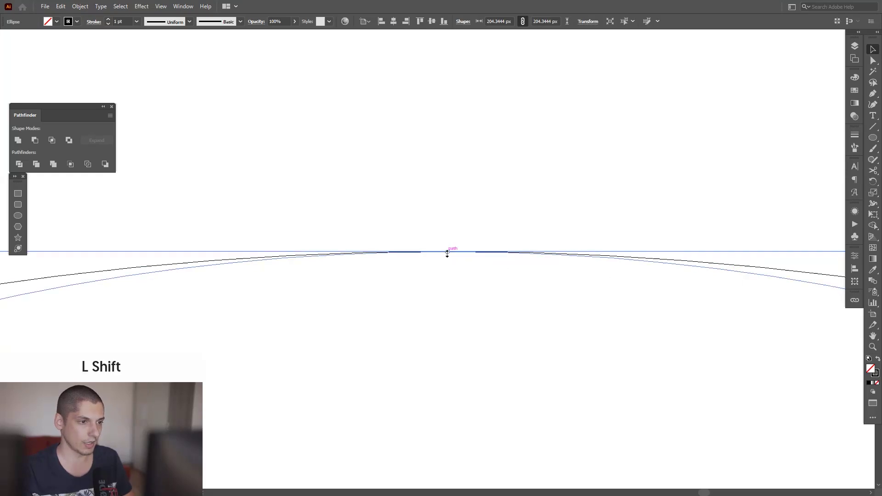
scroll(462, 289, down, 6)
drag(479, 353, 496, 117)
drag(510, 382, 508, 169)
drag(501, 404, 499, 380)
scroll(485, 405, up, 5)
drag(420, 302, 466, 346)
scroll(467, 346, down, 6)
drag(535, 277, 551, 475)
drag(503, 238, 504, 201)
scroll(495, 235, up, 5)
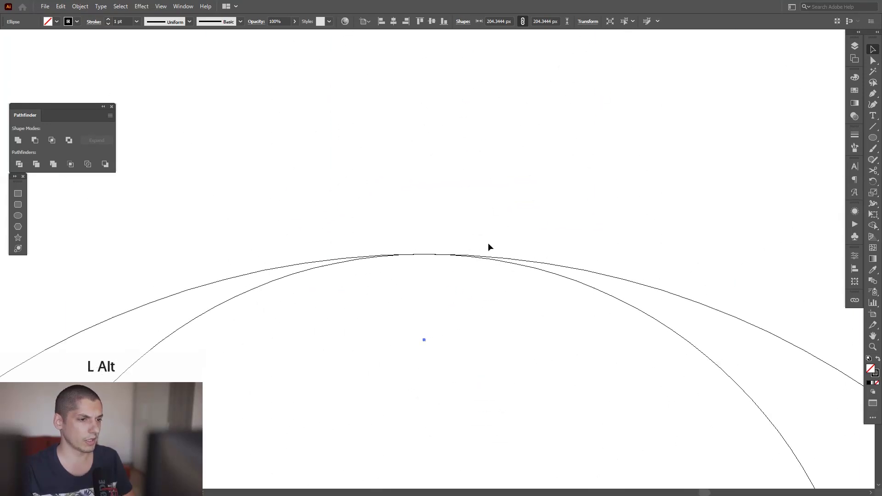
scroll(488, 248, down, 5)
Step: Stretch the upper inner circle very slightly upward so its top meets the outer circle
drag(496, 250, 492, 177)
scroll(492, 178, up, 3)
scroll(531, 205, up, 3)
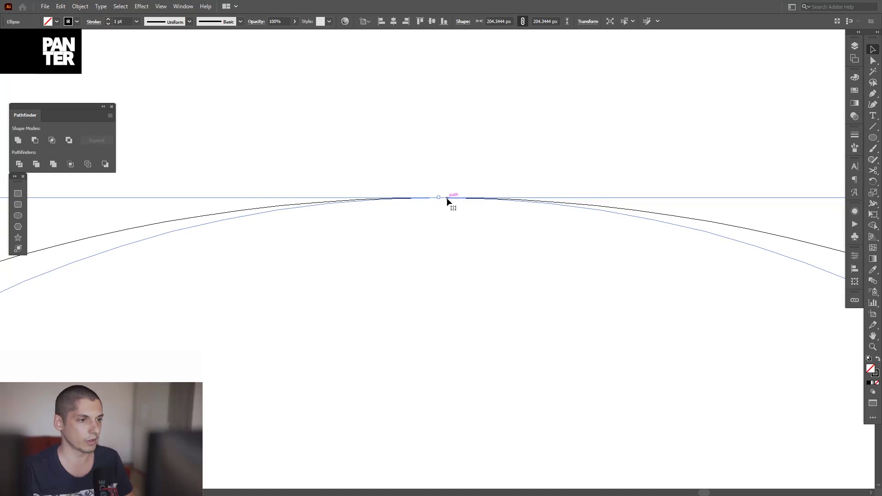
mouse_move(441, 198)
mouse_down()
mouse_move(439, 206)
mouse_move(439, 197)
mouse_up()
click(445, 243)
Step: Recheck the points where the circles meet in outline view and return to the normal preview
scroll(445, 244, down, 5)
drag(434, 382, 468, 239)
scroll(467, 239, up, 6)
click(643, 279)
scroll(668, 317, up, 3)
drag(589, 270, 578, 321)
click(582, 338)
scroll(582, 338, down, 5)
drag(618, 288, 551, 339)
key(ctrl+y)
scroll(563, 266, down, 2)
drag(563, 266, 539, 334)
drag(688, 427, 477, 155)
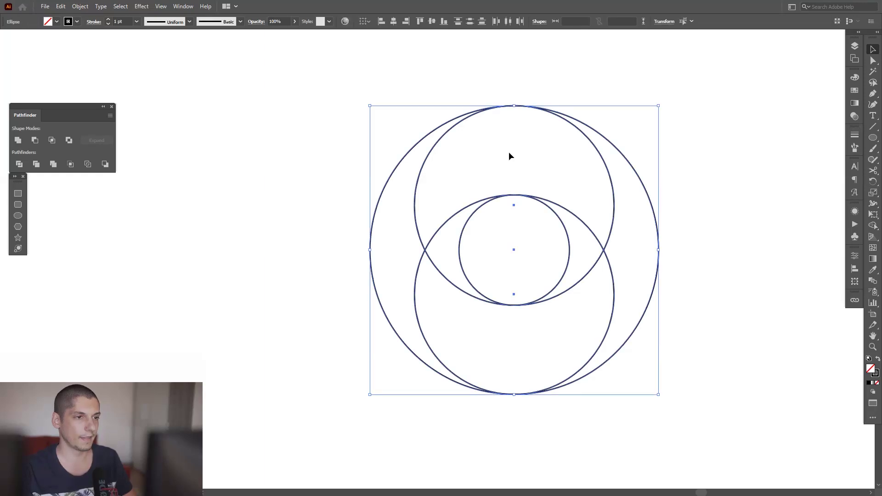
key(shift+m)
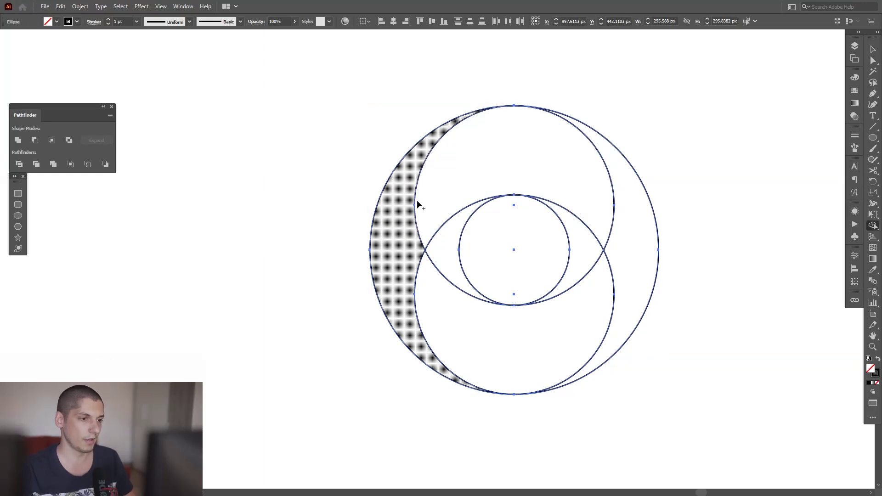
scroll(484, 191, up, 1)
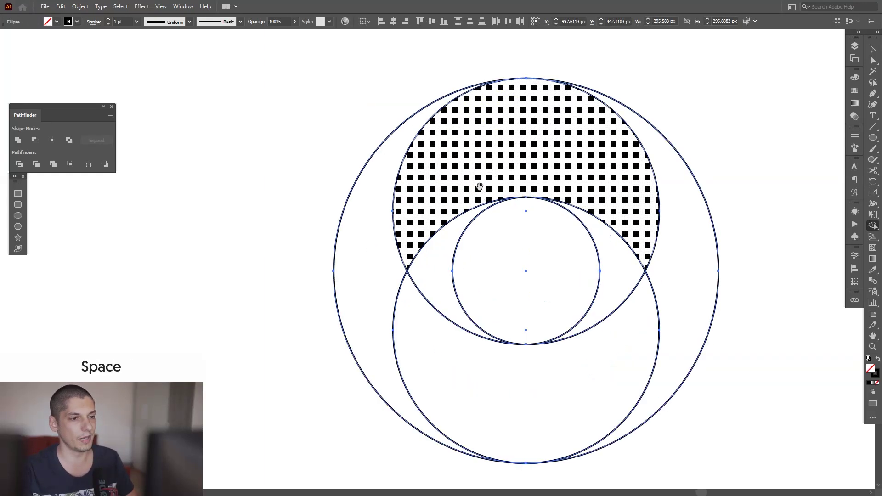
drag(478, 187, 474, 156)
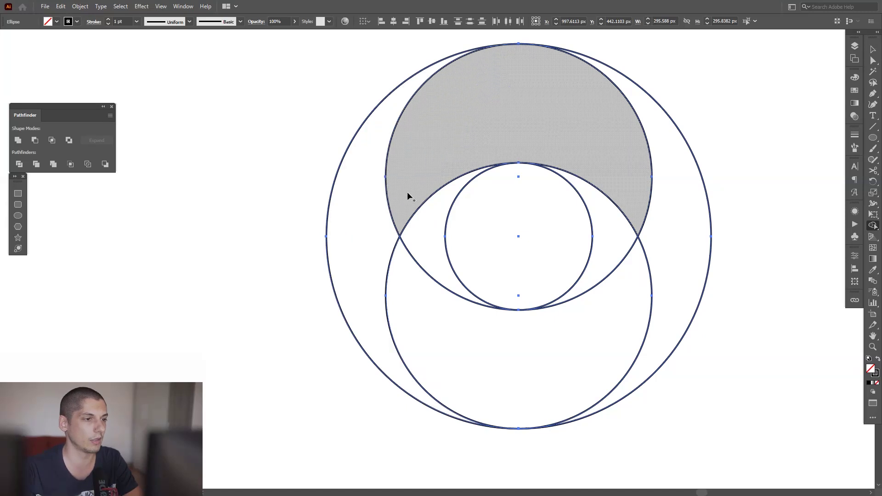
key(v)
Step: Duplicate the four-circle construction horizontally to its left and delete the small centre circle from the copy
scroll(409, 187, down, 1)
drag(410, 187, 516, 170)
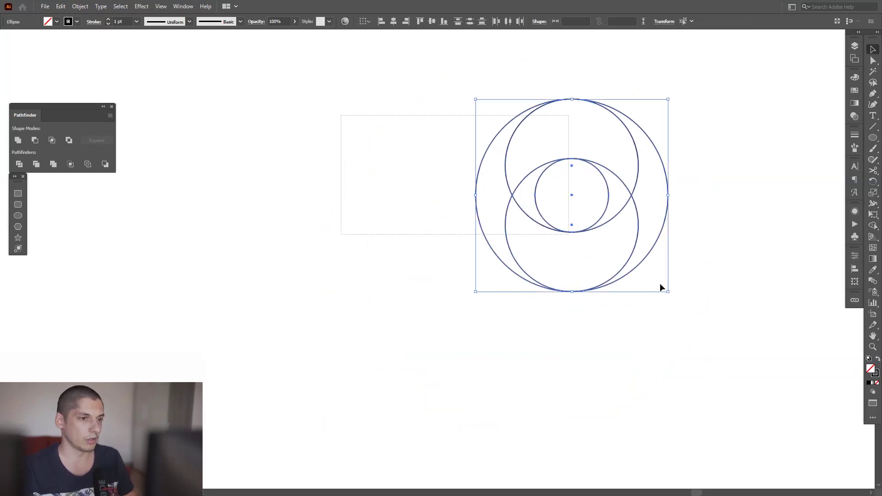
drag(616, 222, 359, 222)
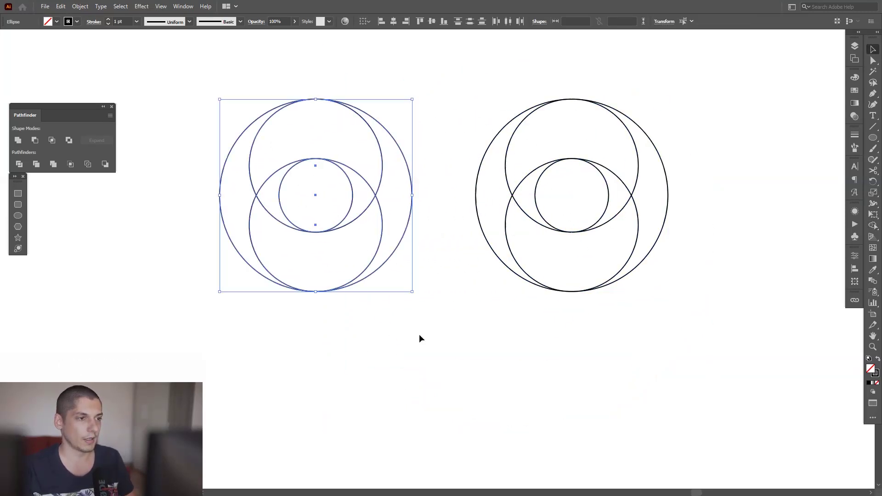
click(349, 207)
click(350, 205)
key(Delete)
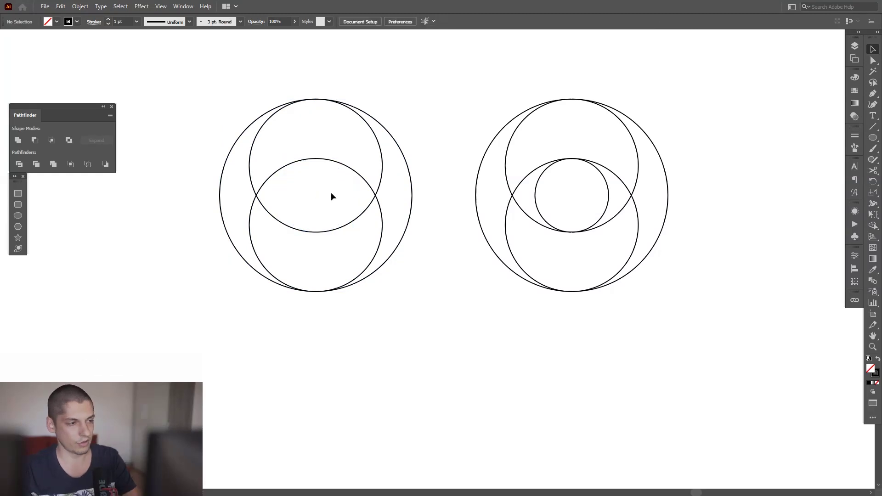
Step: With the Shape Builder, merge the left construction's left crescent with its upper area and its right crescent with its lower area
scroll(308, 190, up, 2)
drag(328, 193, 467, 218)
scroll(465, 217, up, 1)
mouse_move(590, 264)
mouse_down()
mouse_move(388, 150)
mouse_move(340, 219)
mouse_up()
key(shift+m)
drag(556, 340, 631, 264)
key(v)
click(708, 354)
Step: Delete the leftover stray segments where the circles meet at the bottom and top of the merged left construction
drag(699, 369, 701, 299)
scroll(450, 377, up, 3)
scroll(632, 339, up, 2)
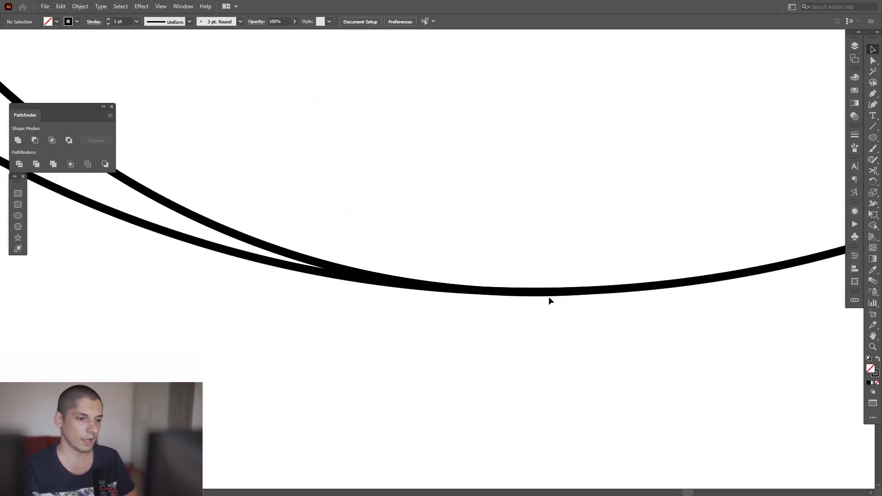
drag(511, 294, 545, 354)
scroll(542, 352, down, 3)
scroll(542, 352, down, 3)
key(Delete)
drag(647, 128, 652, 339)
scroll(559, 160, up, 3)
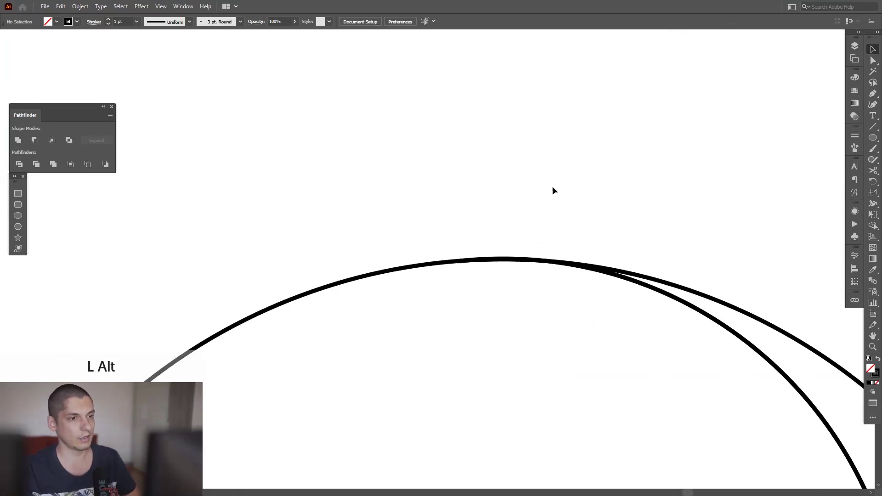
drag(520, 261, 400, 191)
key(Delete)
Step: Try moving the merged upper-left shape away from the left construction, and undo the move
scroll(514, 187, down, 5)
scroll(430, 233, up, 2)
drag(433, 263, 551, 171)
key(ctrl+z)
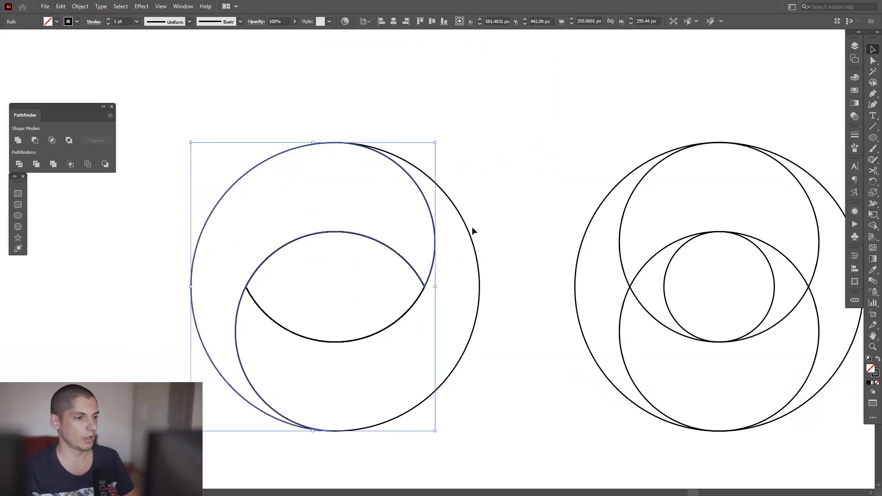
Step: Move the left construction's merged shapes straight down together and delete the fragments left at their former position
drag(459, 232, 544, 99)
scroll(544, 102, down, 1)
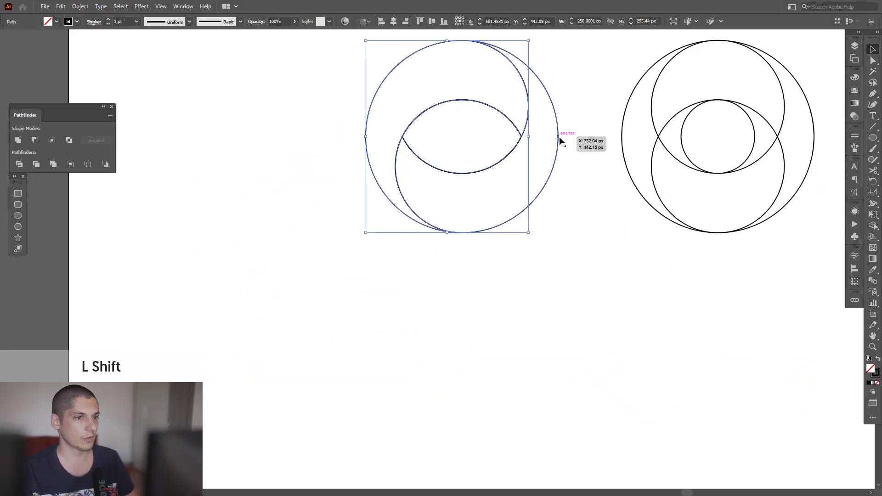
shift+click(559, 126)
drag(557, 129, 558, 296)
drag(523, 139, 453, 159)
drag(541, 193, 334, 112)
key(Delete)
Step: Group the merged shapes and place the group near the artboard's upper-left corner
click(513, 361)
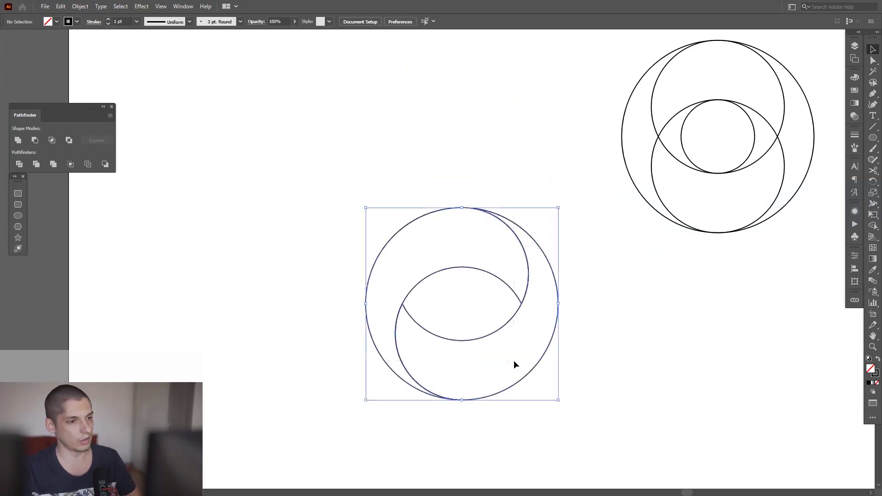
drag(507, 257, 561, 326)
right_click(561, 325)
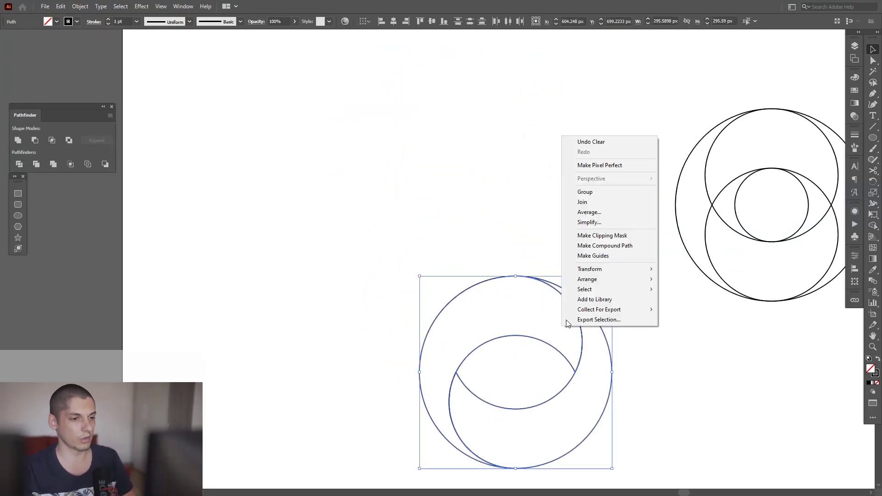
click(603, 192)
drag(547, 291, 319, 121)
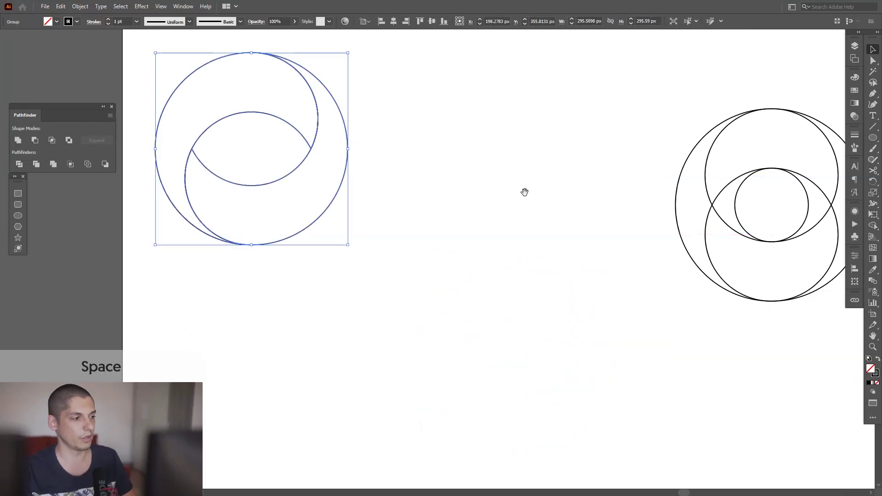
Step: With the Shape Builder, merge the remaining construction's right inner crescent, upper area and left outer crescent into one swirl
drag(724, 183, 490, 164)
scroll(556, 135, up, 2)
key(shift+m)
drag(601, 267, 607, 252)
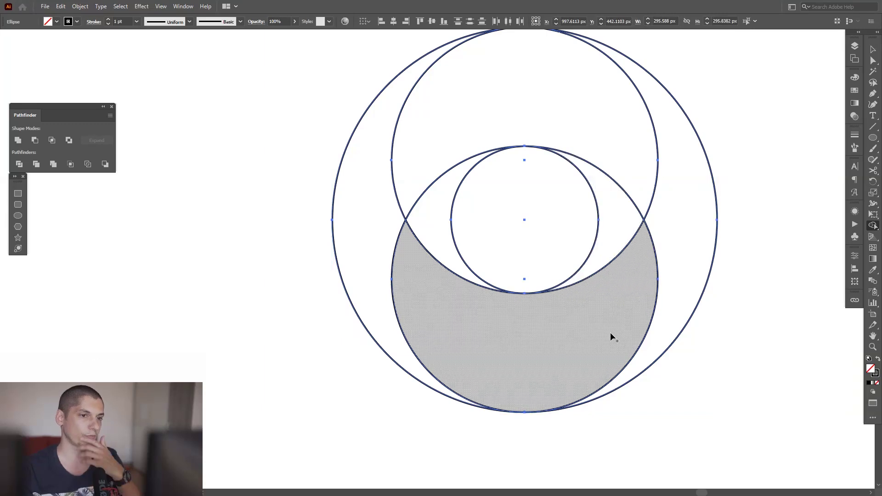
scroll(612, 319, up, 1)
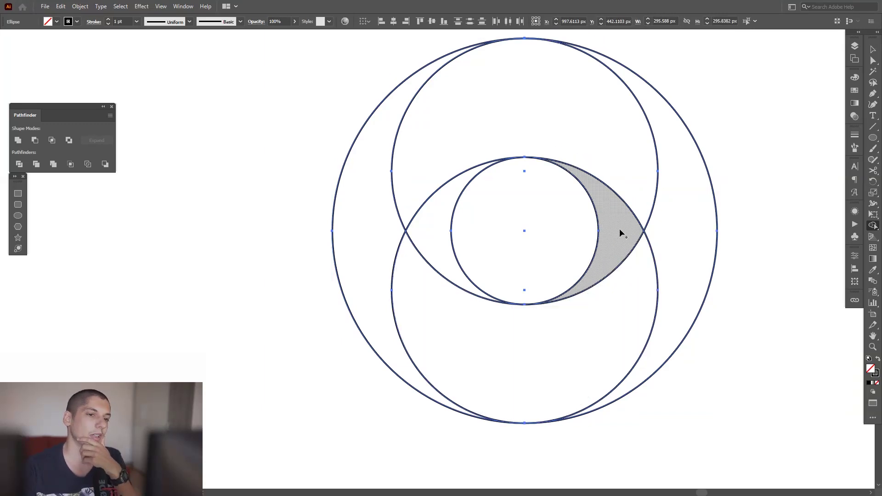
drag(620, 234, 612, 177)
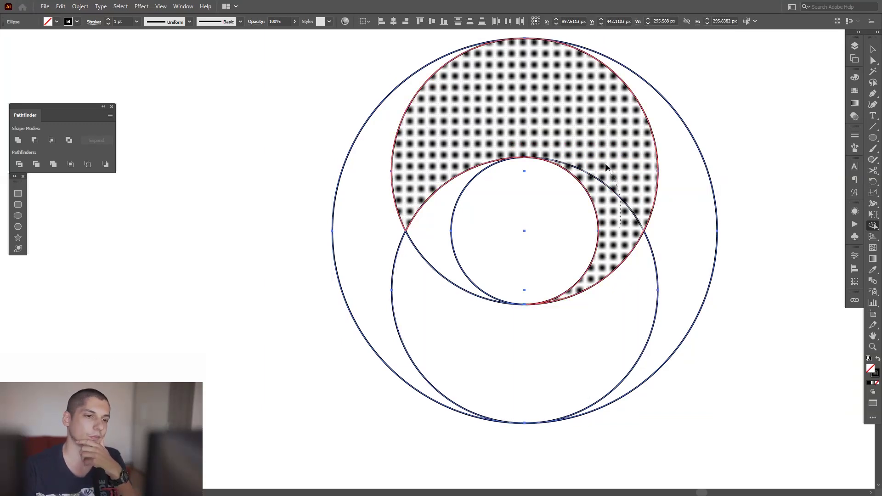
mouse_move(443, 125)
mouse_down()
mouse_move(398, 150)
mouse_move(371, 186)
mouse_up()
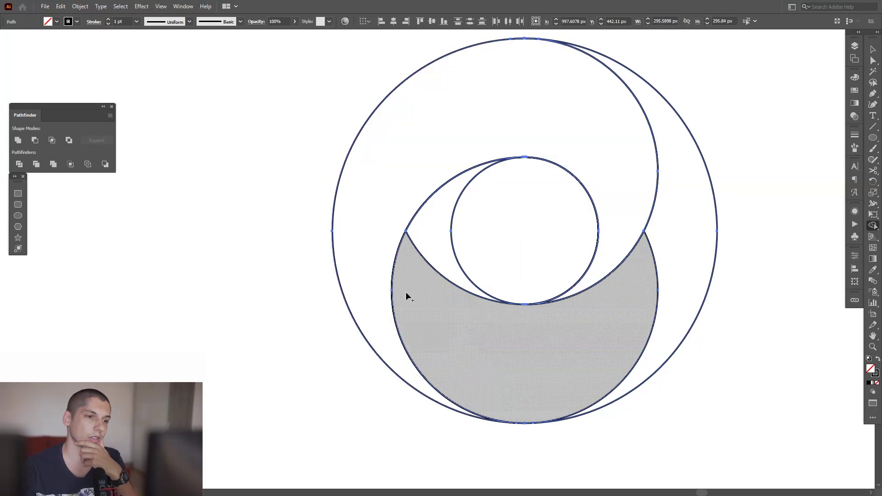
Step: Merge the left inner crescent, lower area and right outer crescent into a second swirl, and deselect the artwork
mouse_move(431, 242)
mouse_down()
mouse_move(437, 306)
mouse_move(527, 363)
mouse_up()
drag(626, 308, 690, 348)
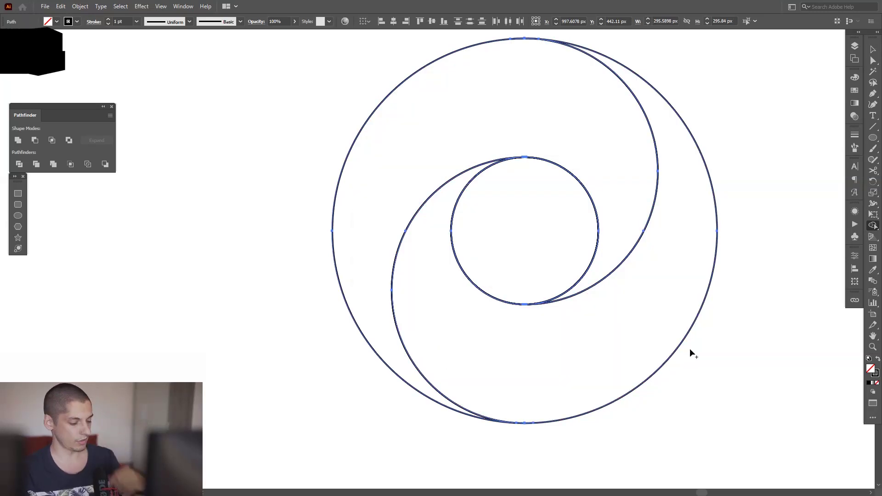
key(v)
click(793, 339)
Step: Move the two swirls and centre circle horizontally to the right and delete the fragments left at their former position
scroll(690, 329, down, 2)
key(space)
drag(691, 325, 586, 256)
click(598, 298)
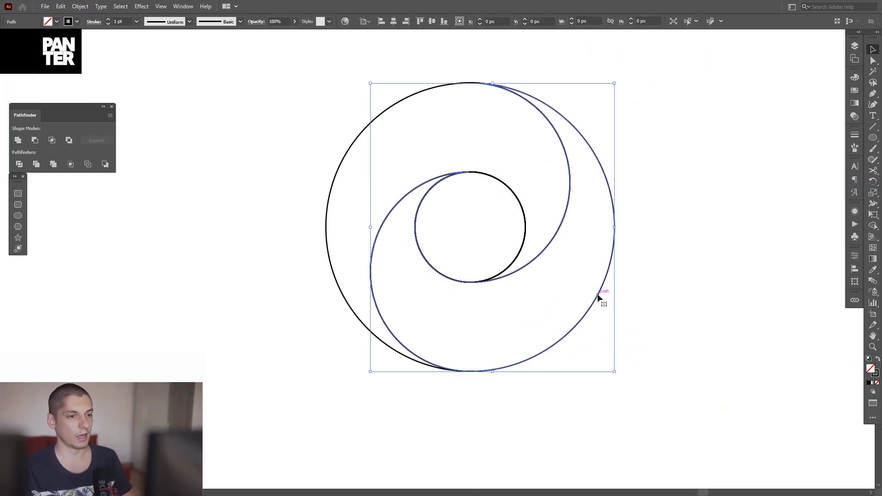
shift+click(335, 173)
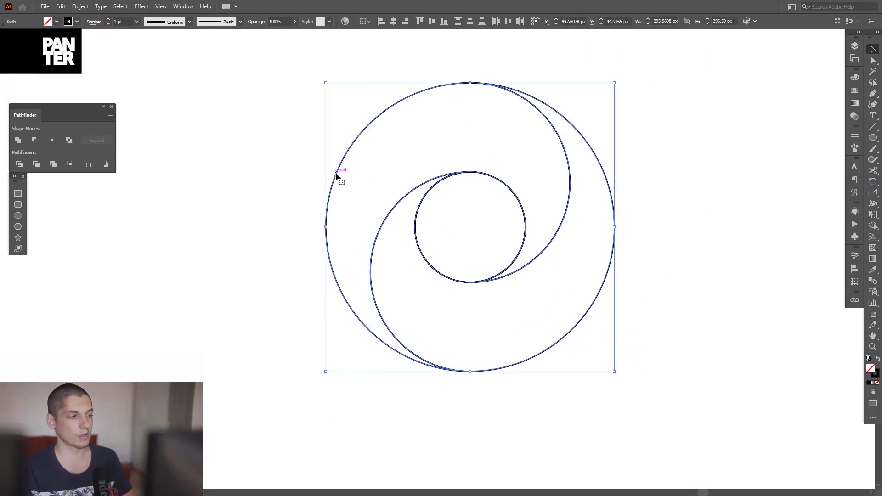
drag(343, 174, 628, 184)
drag(530, 59, 384, 380)
key(Delete)
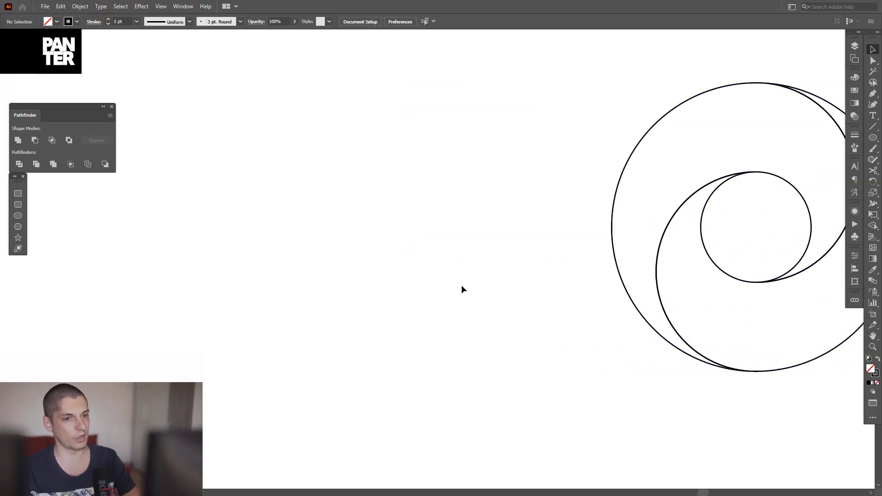
Step: Group the two swirls with the centre circle and place the group just right of the first grouped design
scroll(461, 285, down, 3)
drag(462, 289, 538, 257)
drag(542, 191, 789, 387)
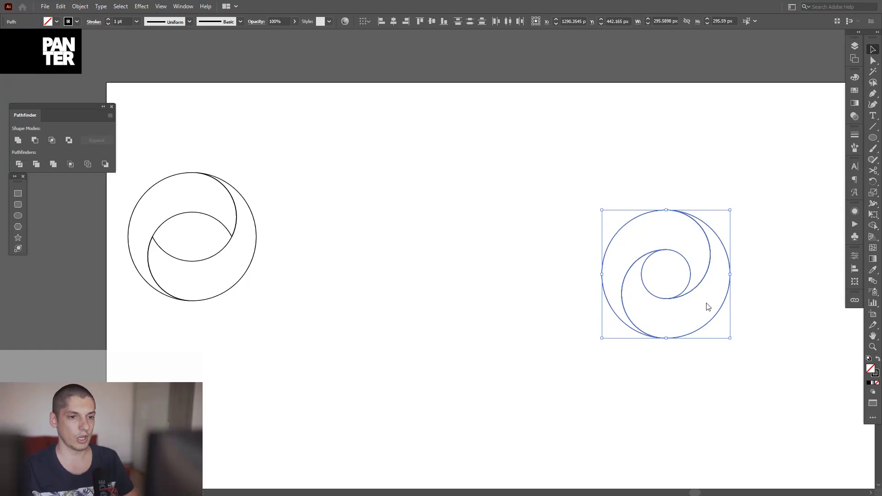
right_click(705, 302)
click(726, 359)
drag(682, 293, 356, 258)
click(466, 335)
Step: Move both grouped designs up together, closer to the artboard's top edge
drag(404, 311, 189, 194)
drag(244, 223, 252, 162)
click(365, 318)
scroll(363, 309, up, 2)
drag(363, 308, 469, 346)
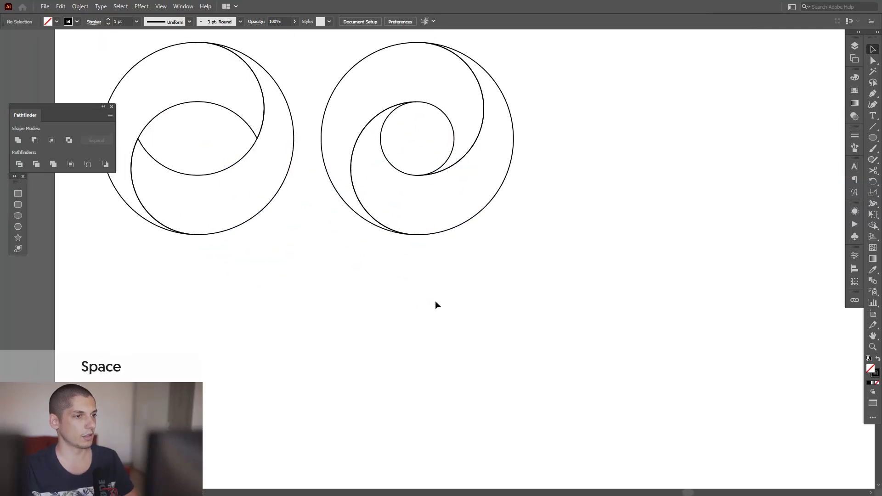
drag(485, 333, 254, 288)
drag(467, 298, 467, 277)
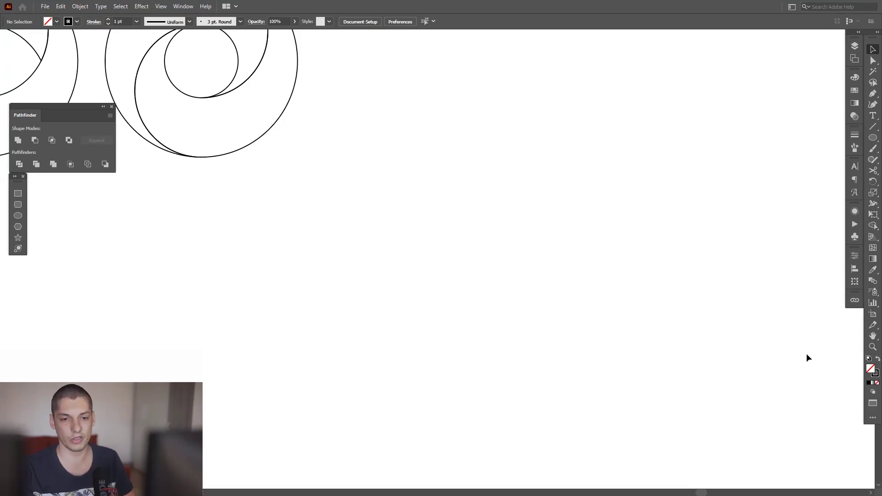
Step: Create a thin upright rectangle about 169 px tall below the second swirl design, with black fill and no stroke
click(877, 360)
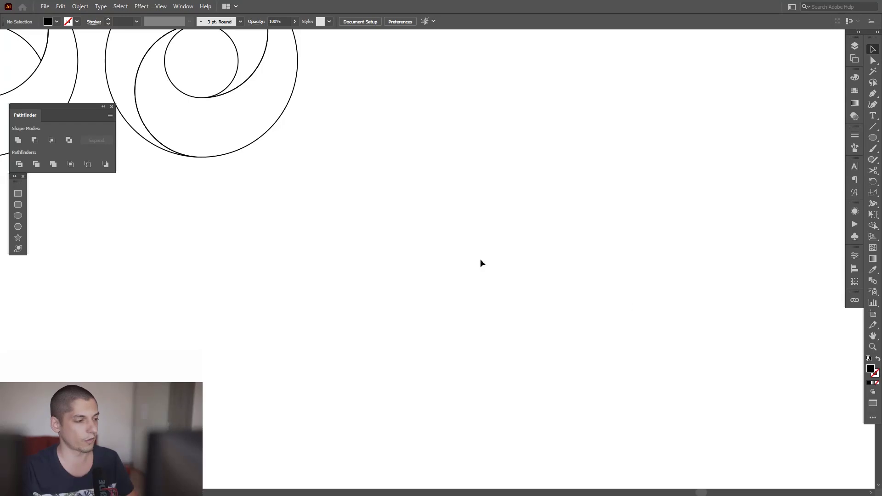
drag(401, 191, 410, 300)
key(v)
click(531, 262)
key(space)
drag(529, 259, 280, 289)
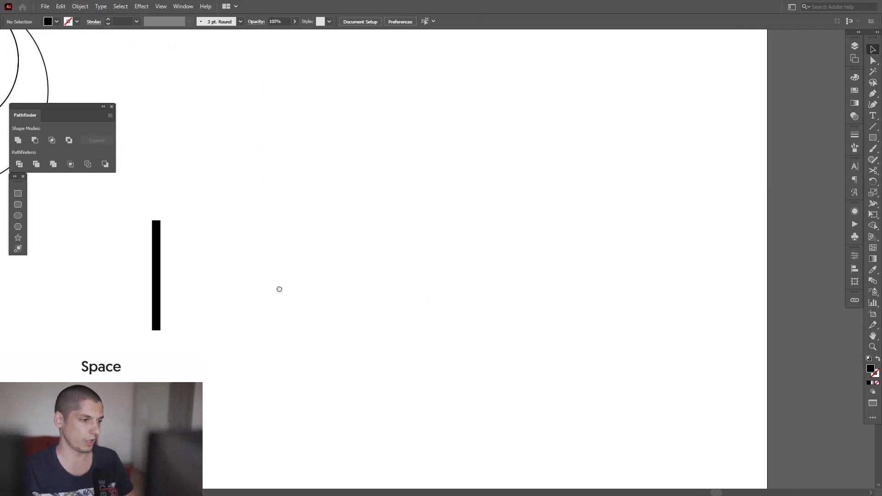
Step: Duplicate the black bar horizontally to the right and narrow the copy symmetrically about its centre
click(158, 275)
drag(161, 327, 610, 327)
scroll(635, 257, up, 4)
drag(563, 306, 554, 307)
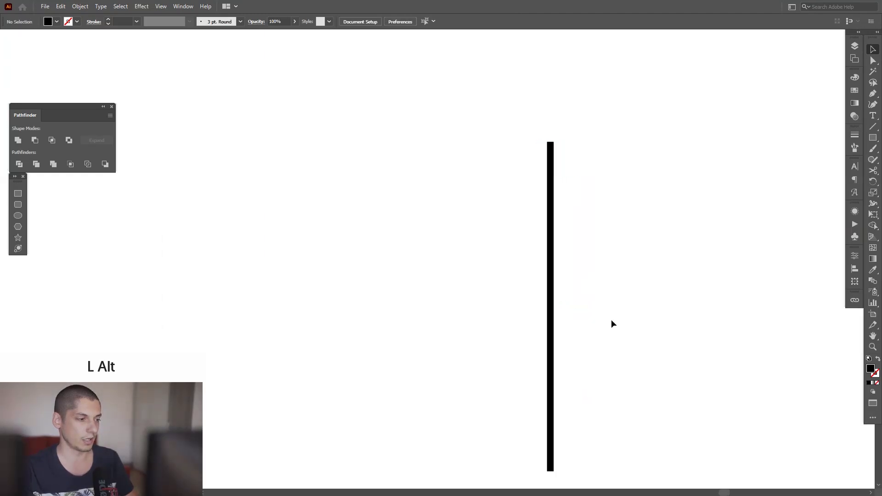
click(611, 321)
Step: Narrow the copied bar further to about 2.5 px wide, keeping its height
scroll(610, 321, down, 4)
drag(607, 315, 504, 358)
scroll(647, 292, up, 5)
scroll(514, 356, up, 2)
scroll(514, 356, down, 1)
drag(566, 410, 526, 367)
scroll(556, 371, up, 1)
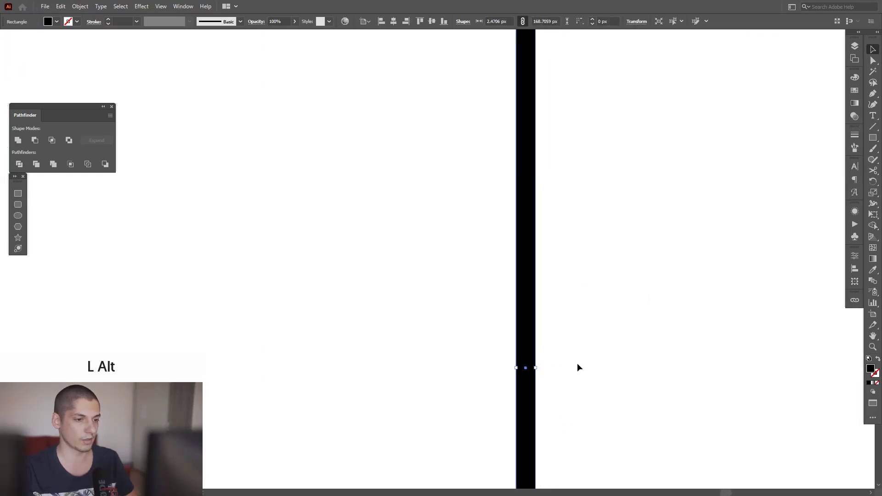
click(577, 367)
Step: Select the thick and thin bars and make a blend between them
scroll(578, 367, down, 3)
scroll(577, 368, down, 2)
scroll(616, 315, down, 1)
drag(622, 309, 170, 291)
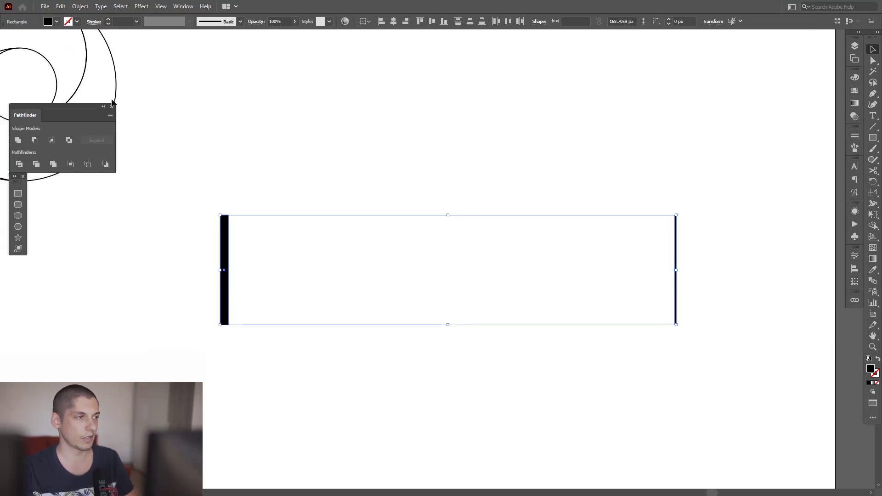
click(81, 6)
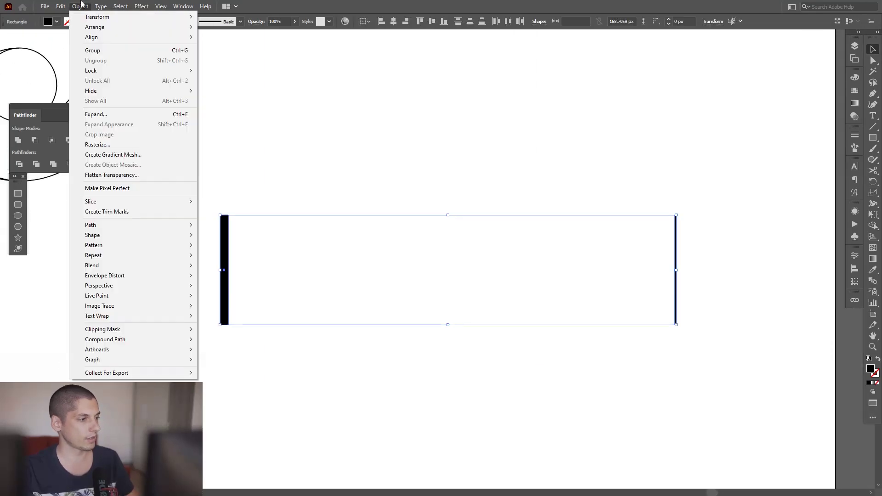
mouse_move(193, 266)
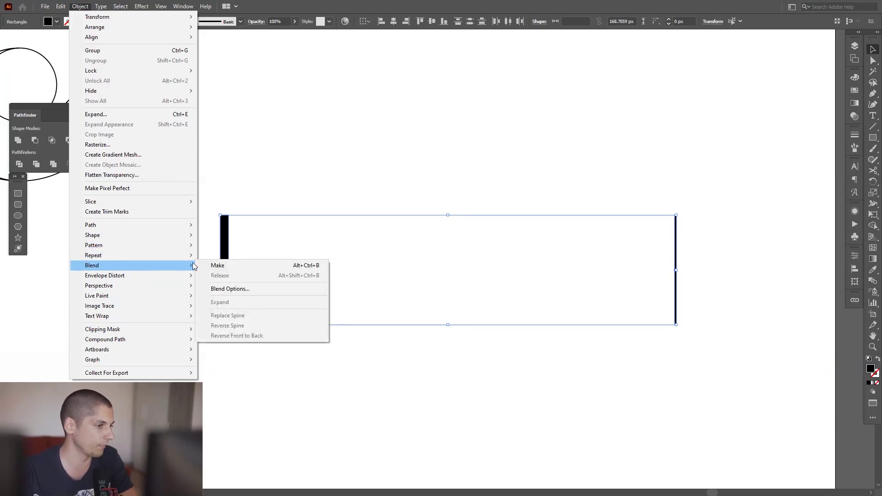
click(224, 265)
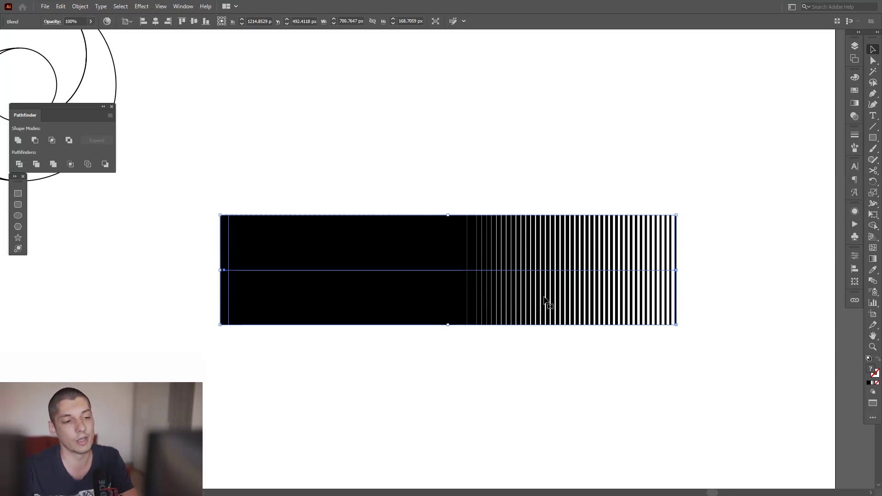
Step: Set the blend's spacing to Specified Steps with 43 steps, apply it, and deselect the artwork
scroll(545, 299, down, 1)
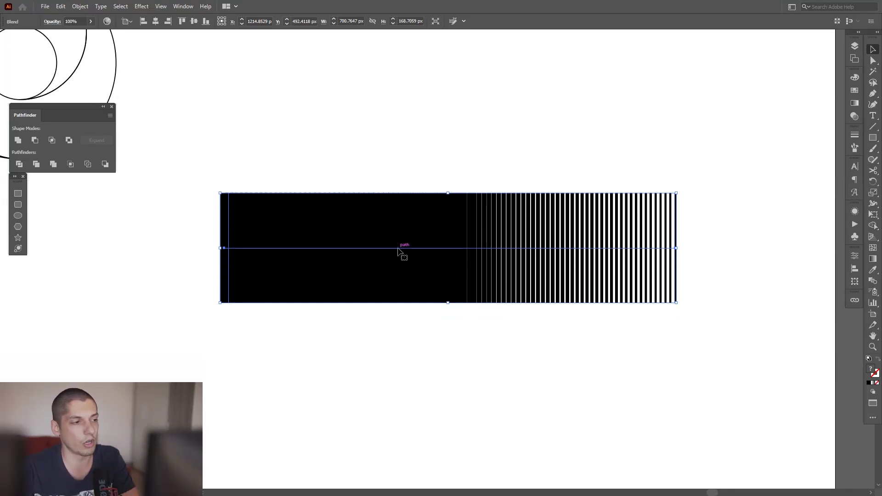
double_click(876, 285)
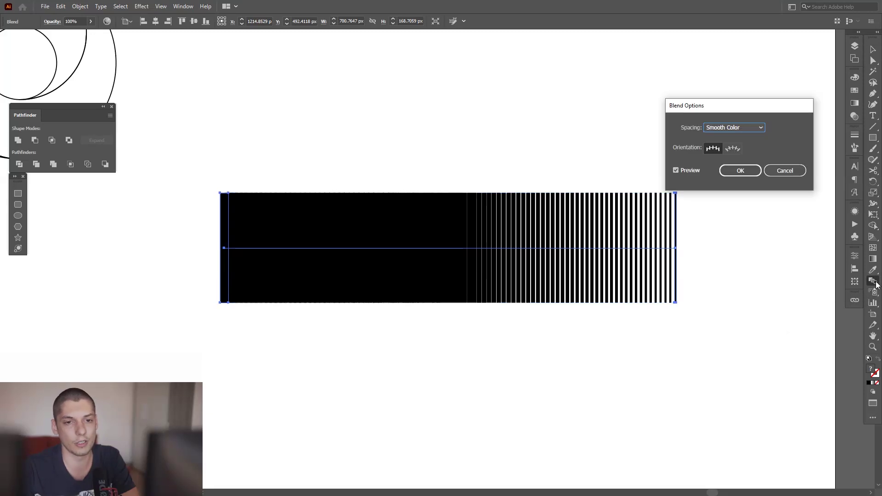
click(726, 128)
click(730, 146)
key(Down)
key(Down)
key(Down)
key(Down)
key(Down)
key(Down)
key(Down)
key(Down)
key(Down)
key(Down)
key(Down)
key(Down)
key(Down)
key(Down)
key(Down)
key(Down)
key(Down)
key(Down)
key(Down)
key(Down)
key(Down)
key(Down)
key(Down)
key(Down)
key(Down)
key(Down)
key(Down)
key(Down)
key(Down)
key(Down)
key(Down)
key(Down)
key(Down)
key(Down)
key(Down)
key(Down)
key(Down)
key(Down)
key(Down)
key(Down)
key(Down)
key(Down)
key(Down)
key(Down)
key(Down)
key(Down)
key(Down)
key(Down)
key(Down)
key(Up)
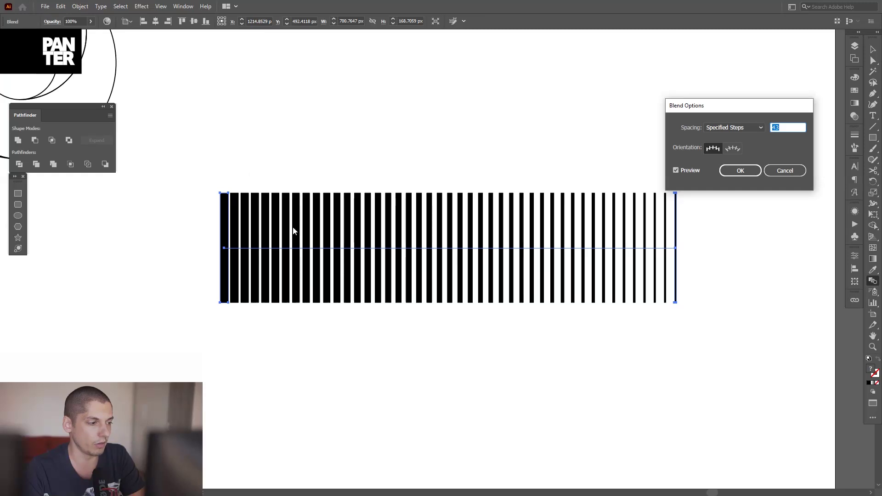
click(747, 172)
click(673, 114)
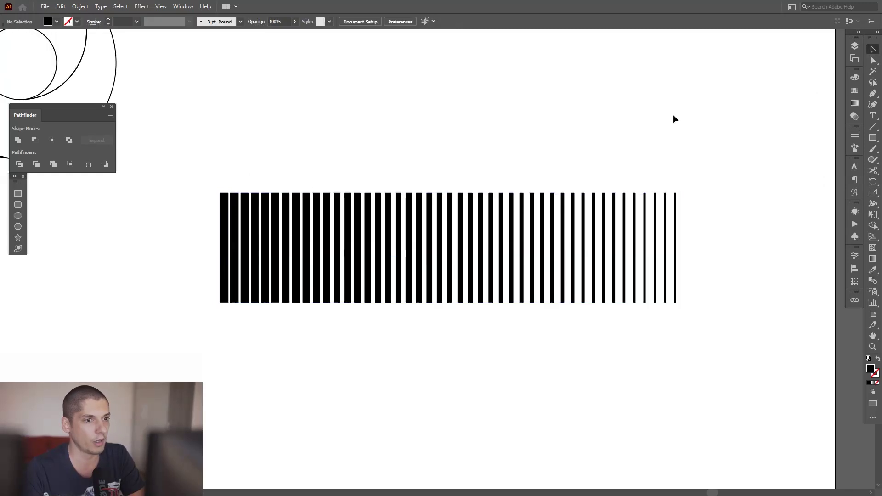
Step: Move the blended stripes up near the artboard's top edge, beside the second swirl design
scroll(554, 235, down, 2)
drag(549, 229, 591, 277)
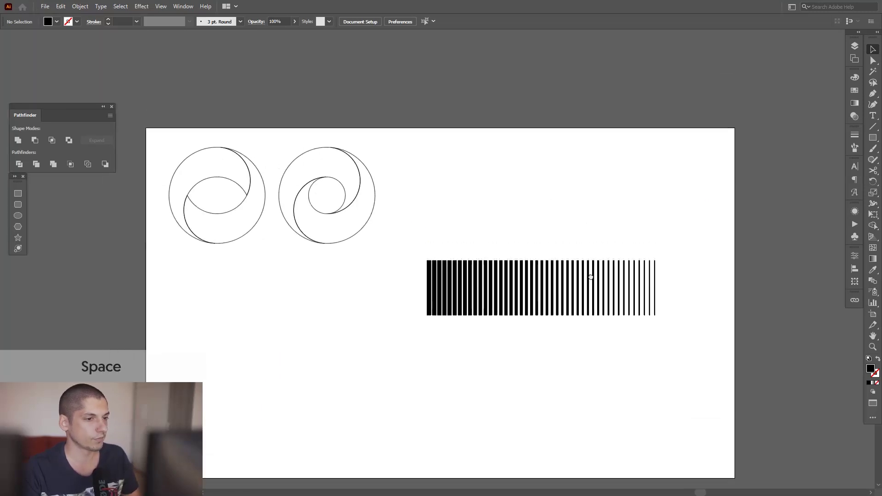
drag(523, 285, 502, 169)
scroll(528, 152, up, 1)
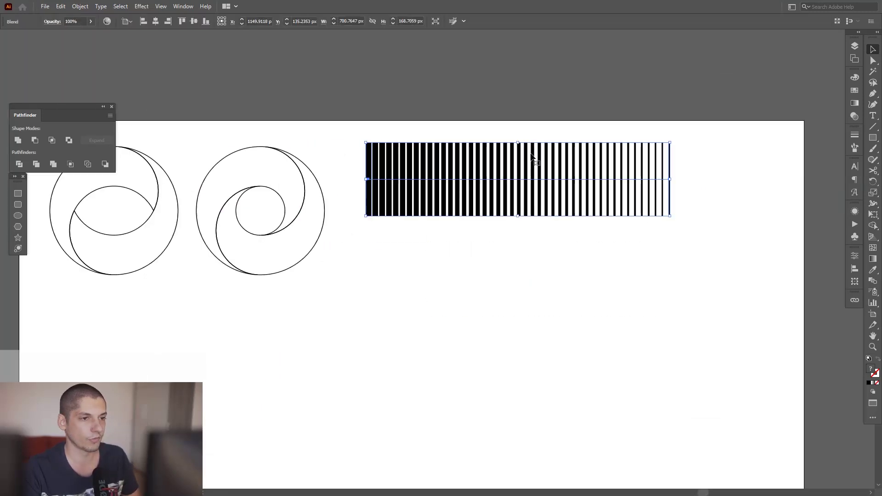
Step: Expand the blend into separate shapes and scale the striped group down proportionally to about 413 px wide
click(80, 6)
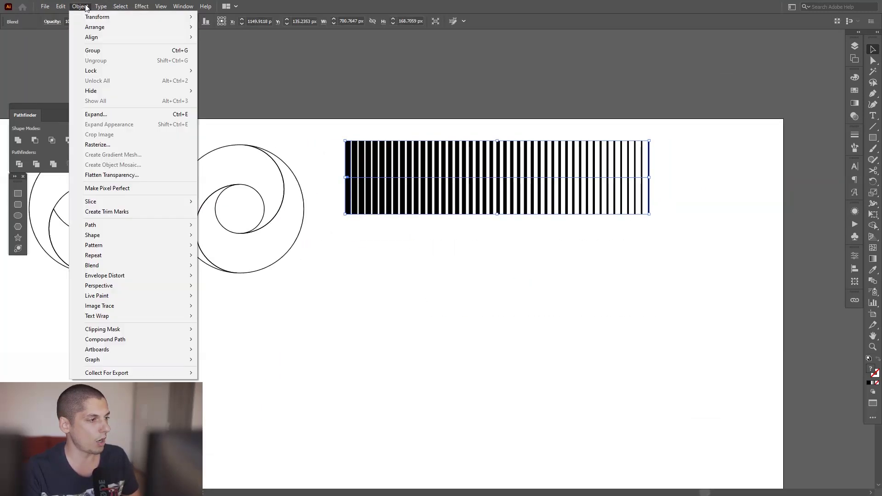
click(105, 115)
click(415, 305)
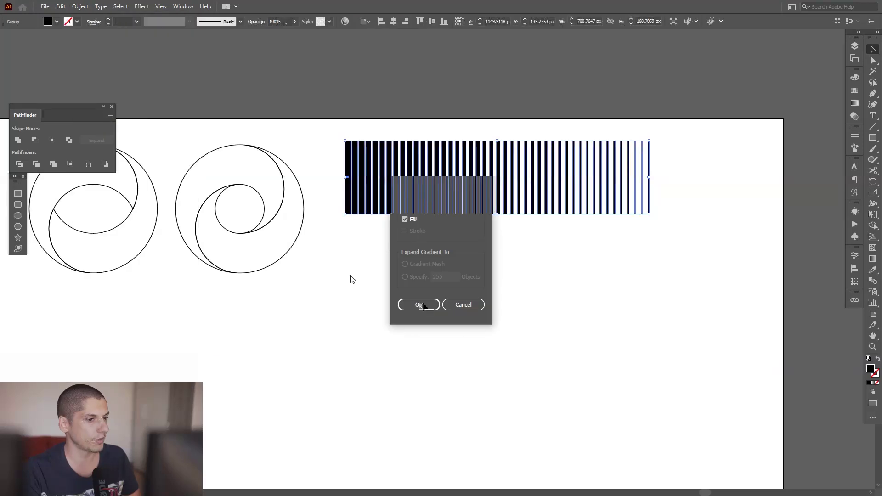
drag(649, 214, 521, 220)
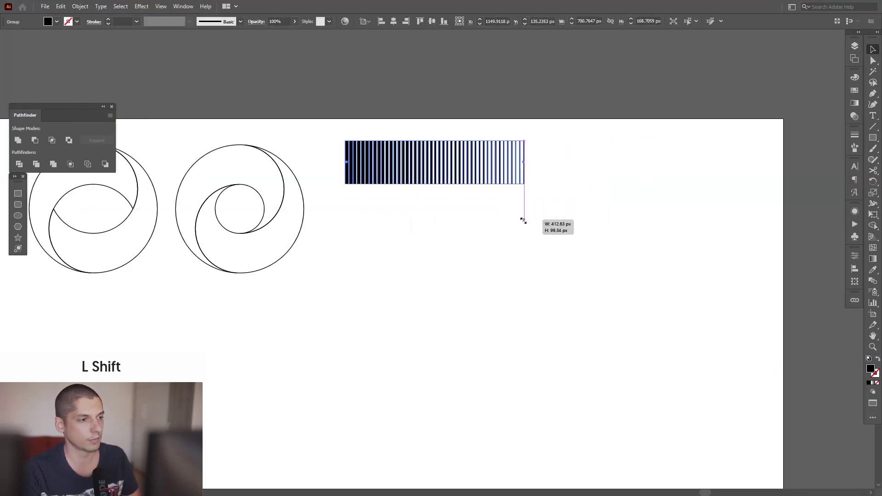
click(528, 229)
Step: Save the striped group as a new Pattern Brush with the default options, and deselect the artwork
scroll(459, 151, up, 3)
drag(459, 152, 452, 147)
click(452, 146)
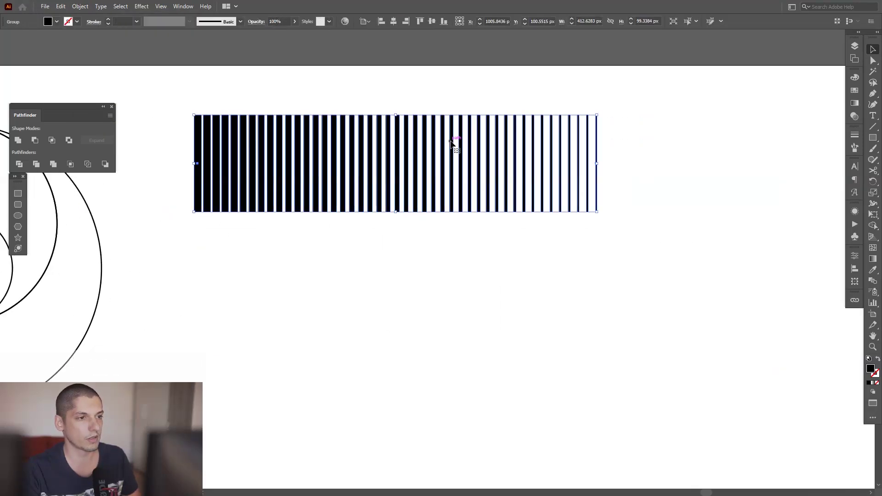
click(853, 149)
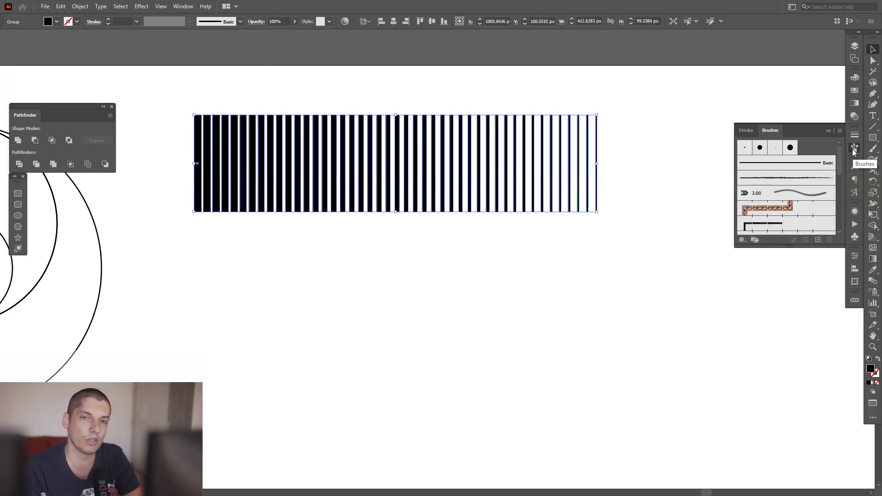
click(182, 7)
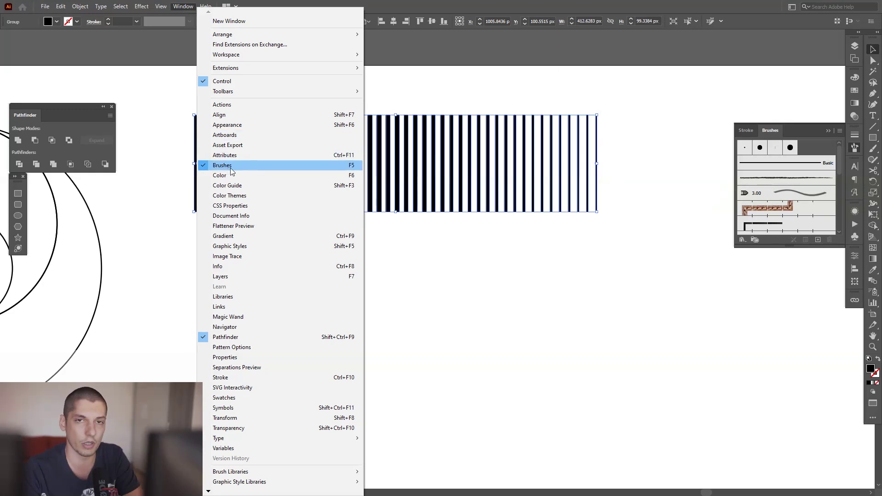
click(817, 131)
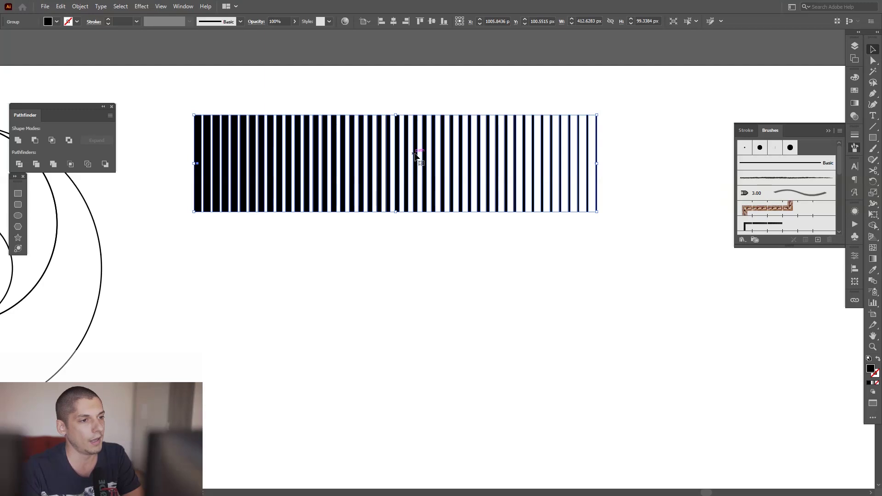
mouse_move(415, 157)
mouse_down()
mouse_move(725, 240)
mouse_move(846, 225)
mouse_move(835, 234)
mouse_up()
click(423, 306)
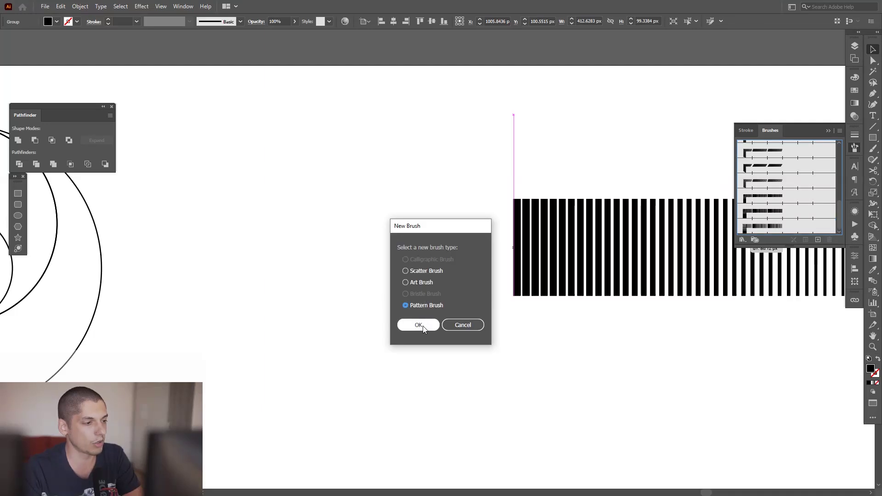
click(419, 325)
click(512, 386)
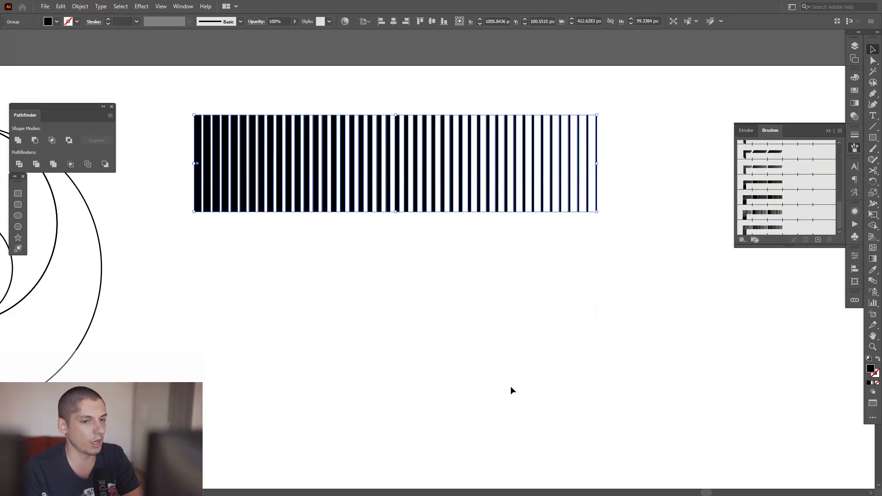
scroll(798, 222, down, 1)
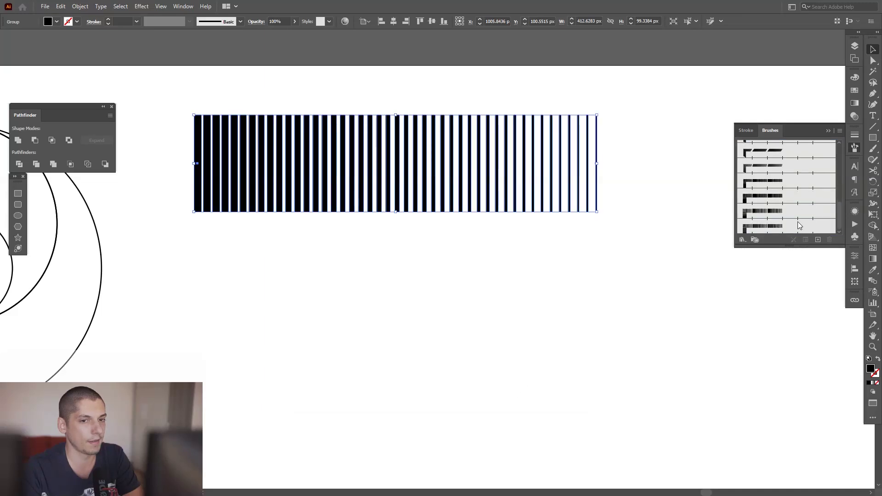
click(553, 257)
Step: Draw a circle about 220 px in diameter below the stripes and give it a black 1 pt stroke with no fill
drag(433, 278, 451, 209)
scroll(439, 238, down, 1)
drag(418, 248, 429, 242)
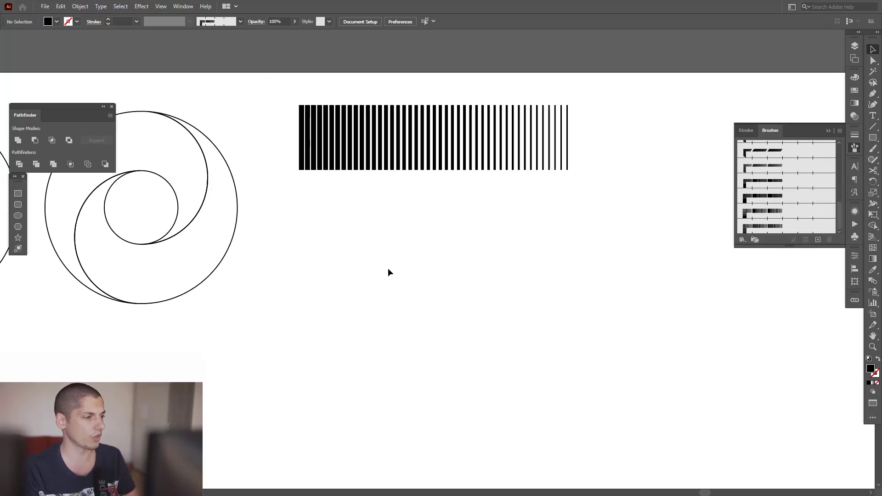
drag(400, 268, 397, 260)
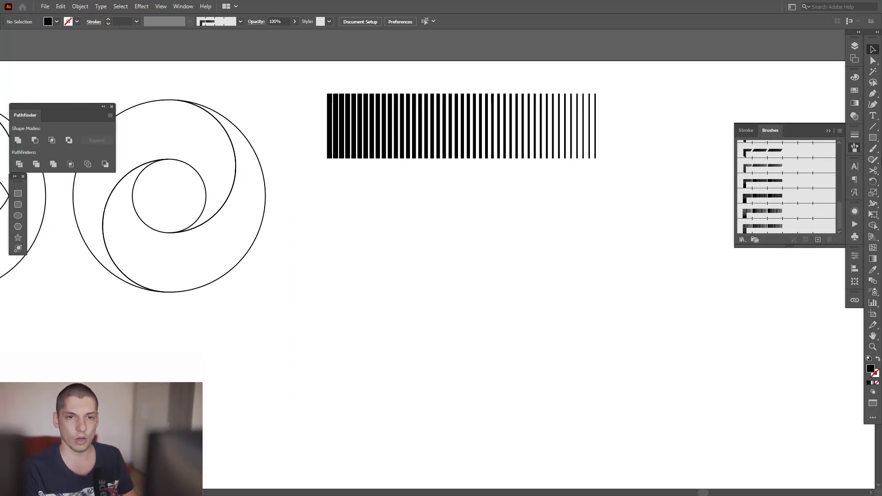
click(875, 140)
drag(877, 143, 830, 161)
click(825, 162)
drag(456, 292, 528, 338)
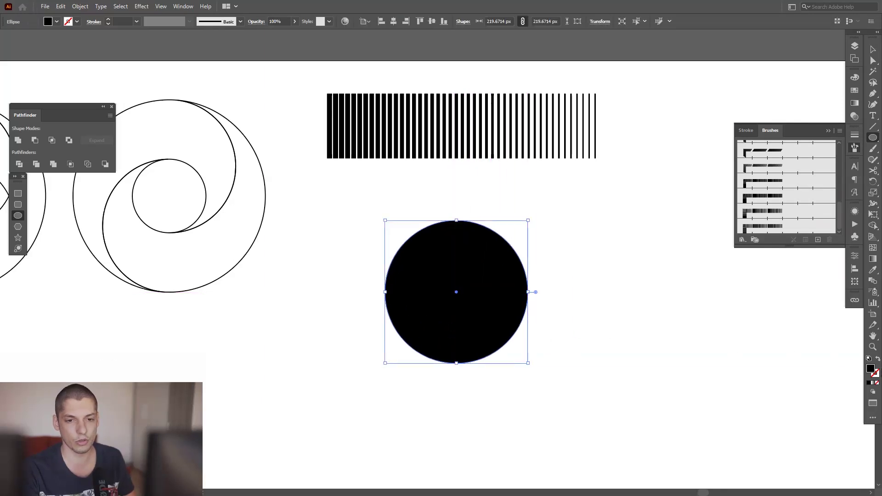
click(877, 360)
key(v)
alt+scroll(456, 266, up, 2)
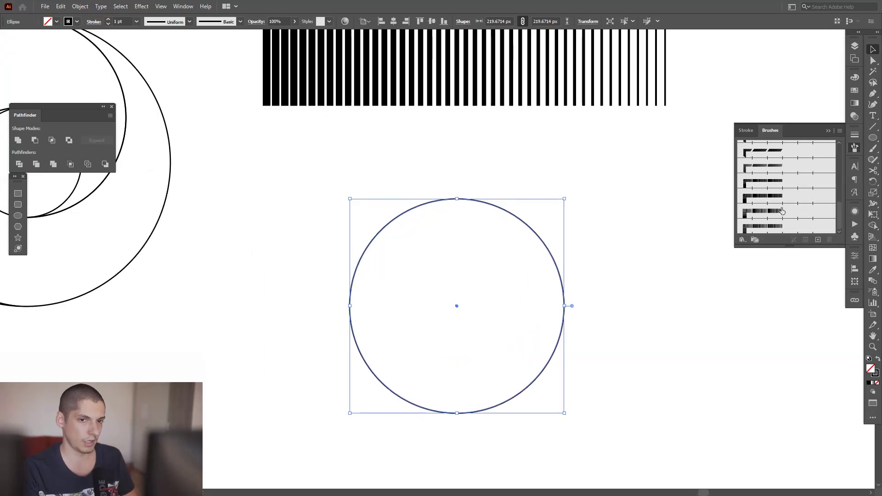
Step: Apply the new striped pattern brush to the circle, close the brush list, and deselect the circle
click(779, 226)
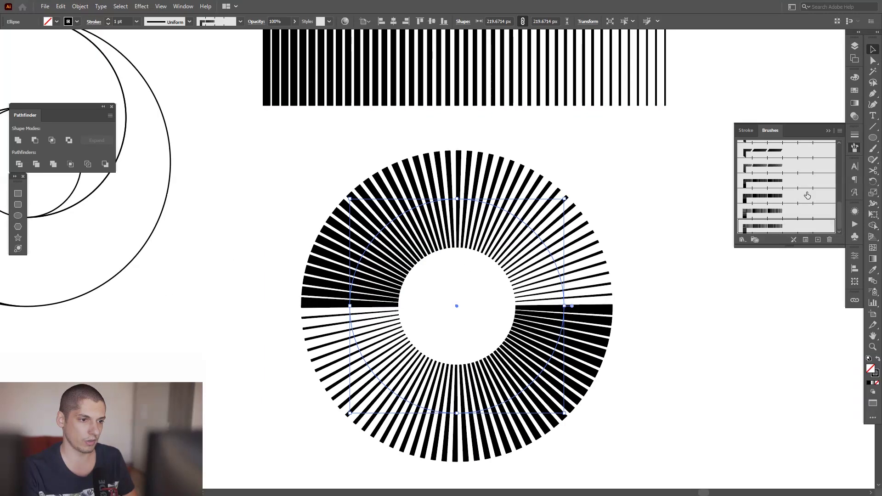
click(828, 130)
click(709, 201)
alt+scroll(581, 197, down, 2)
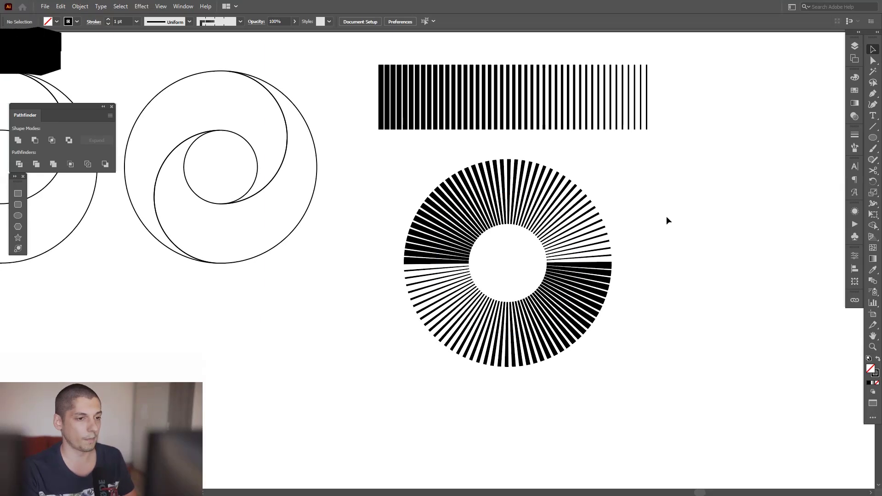
Step: Try a smaller diameter for the brushed circle, scaling it proportionally from its centre
alt+scroll(522, 254, up, 2)
drag(700, 238, 591, 301)
drag(603, 271, 580, 269)
click(609, 269)
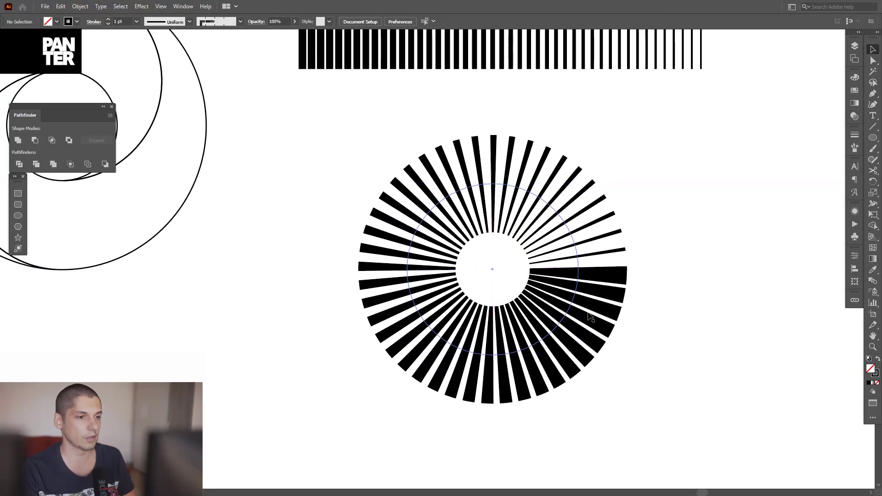
scroll(573, 273, down, 2)
drag(576, 270, 591, 270)
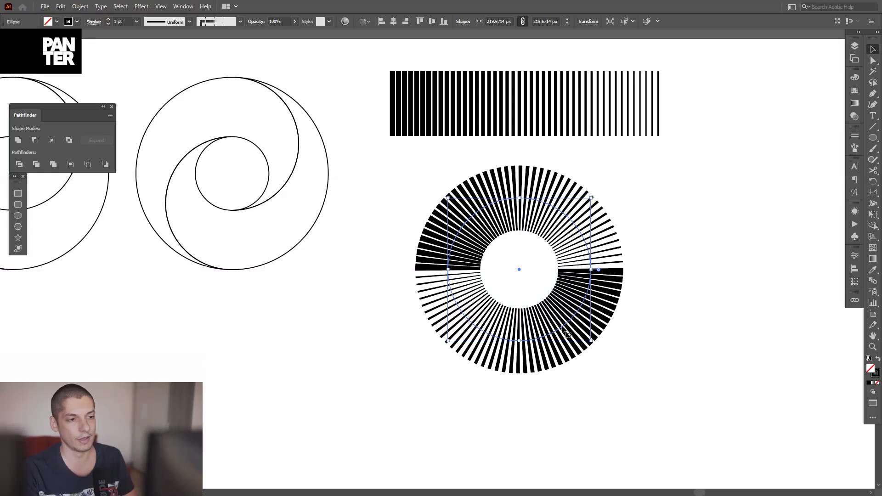
Step: Move the brushed circle lower beneath the stripes, resize it proportionally to about 203 px in diameter, and deselect it
drag(591, 269, 637, 274)
drag(519, 270, 508, 327)
drag(625, 327, 576, 336)
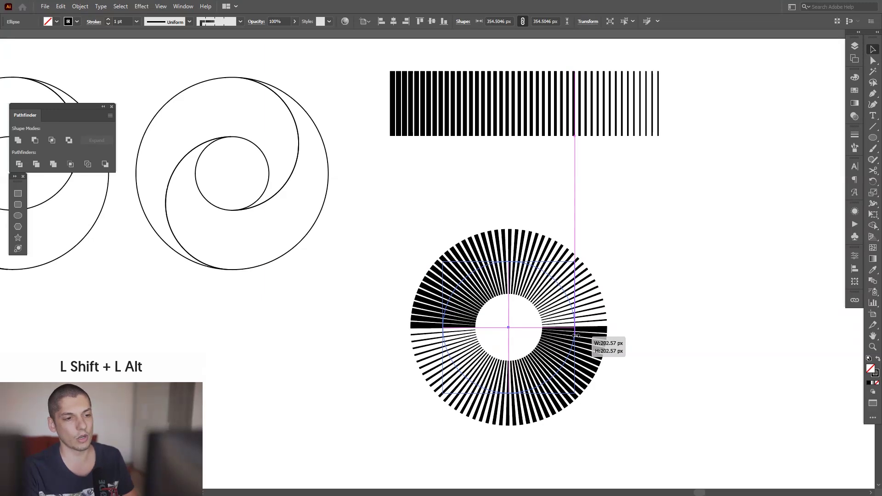
drag(575, 335, 576, 336)
click(320, 170)
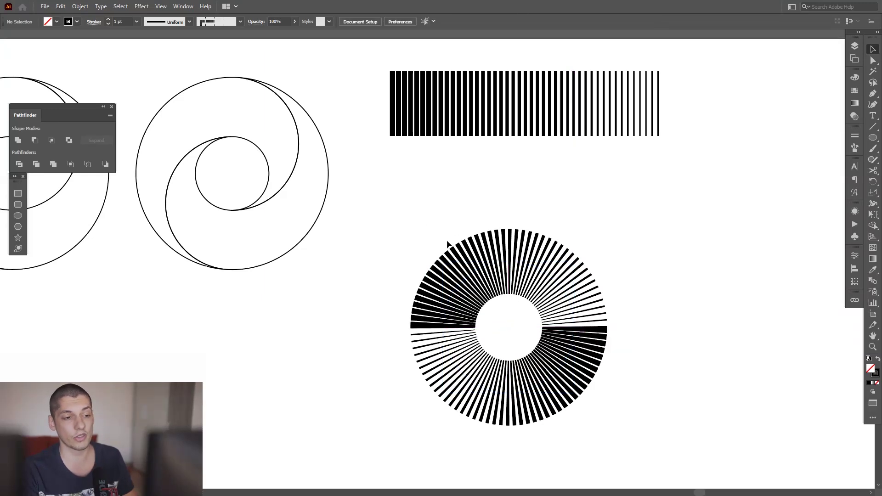
Step: Delete the upper-left quarter segment of the striped brush circle, leaving a three-quarter arc, and deselect it
click(486, 271)
scroll(486, 271, up, 1)
drag(511, 295, 507, 236)
scroll(503, 233, up, 1)
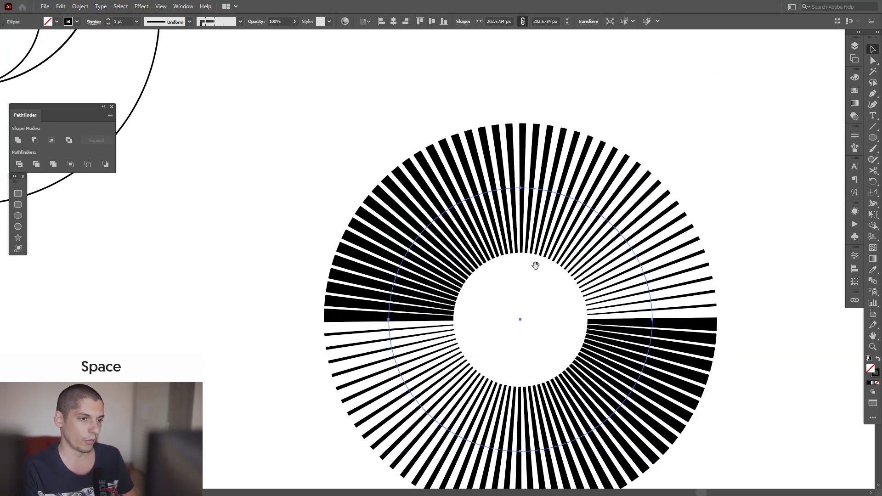
drag(535, 265, 515, 210)
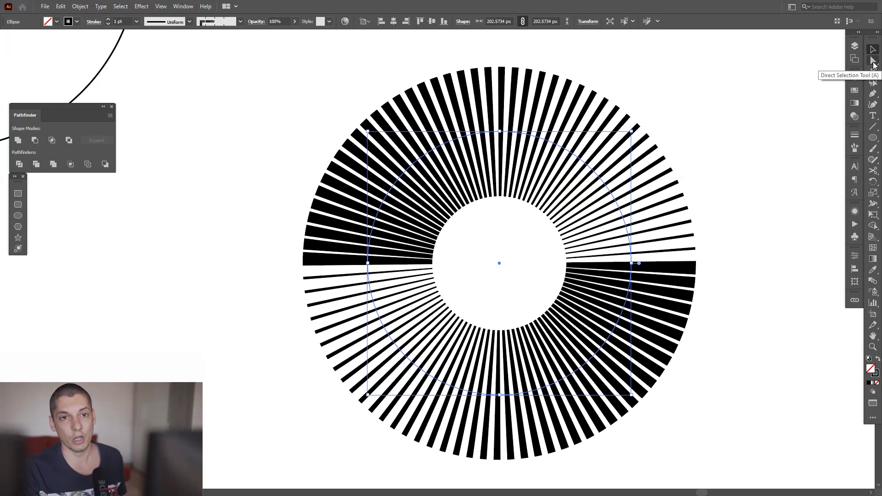
click(873, 63)
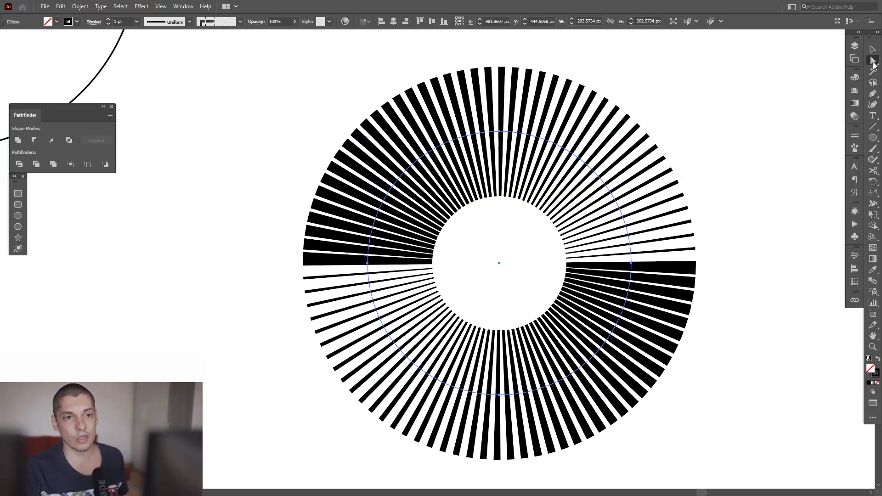
drag(434, 195, 433, 195)
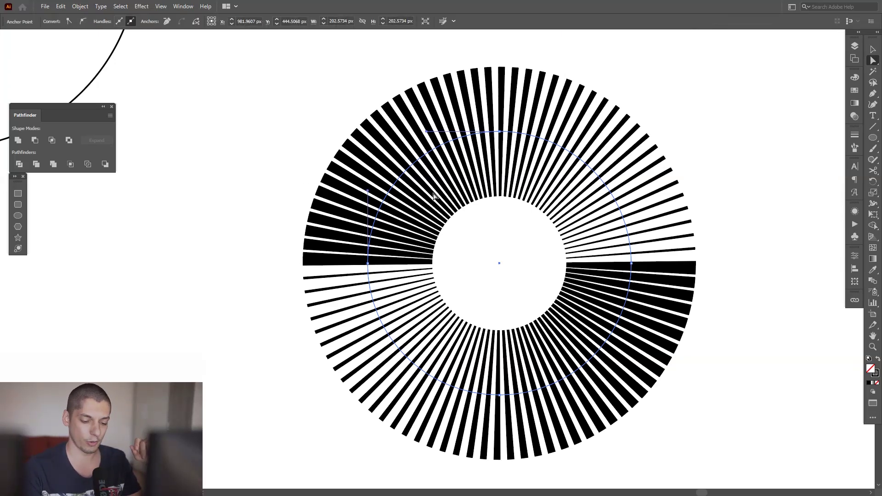
key(Delete)
click(433, 197)
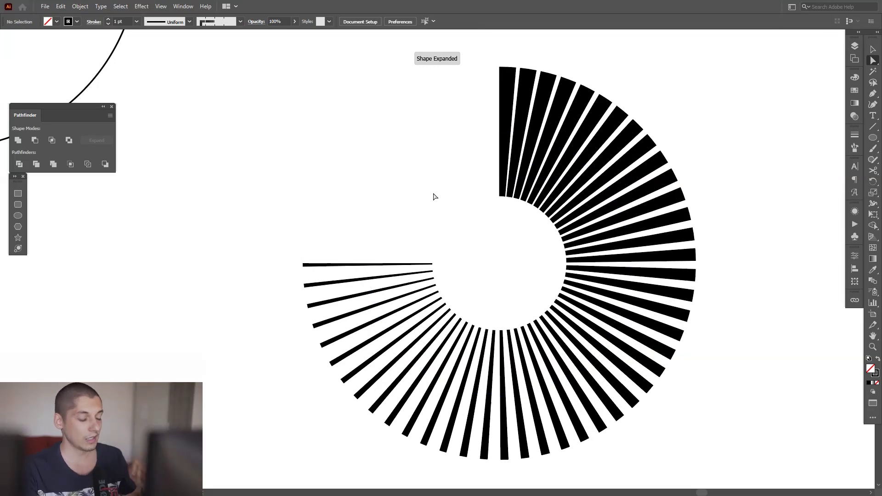
Step: Duplicate the swirl outline with the eye-shaped centre into the empty space below the striped arc and deselect it
scroll(433, 197, down, 2)
drag(433, 197, 488, 274)
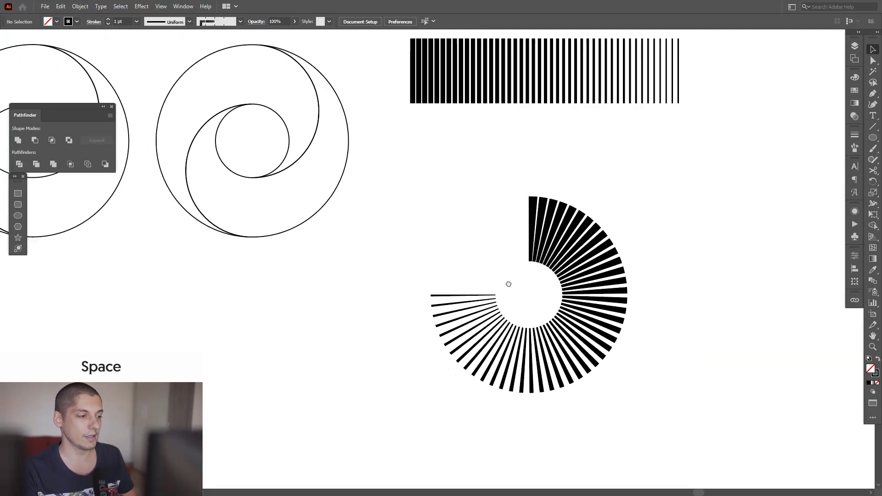
scroll(508, 283, down, 2)
drag(547, 279, 610, 229)
click(331, 297)
drag(201, 201, 512, 409)
click(614, 365)
Step: Place a copy of the striped arc centred over the duplicated swirl outline and reflect it across the vertical axis
drag(616, 364, 613, 319)
scroll(588, 308, up, 2)
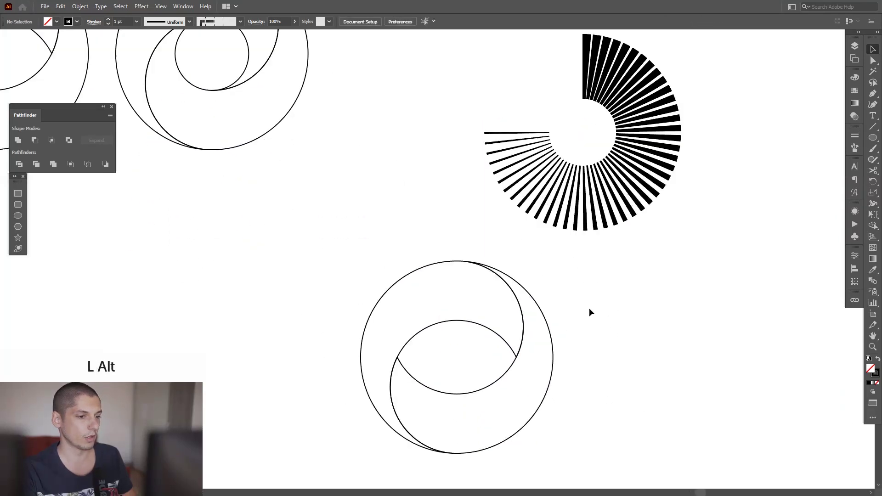
mouse_move(626, 189)
mouse_down()
mouse_move(758, 157)
mouse_move(488, 417)
mouse_move(512, 411)
mouse_move(500, 412)
mouse_move(534, 380)
mouse_up()
scroll(501, 411, up, 2)
scroll(501, 411, up, 1)
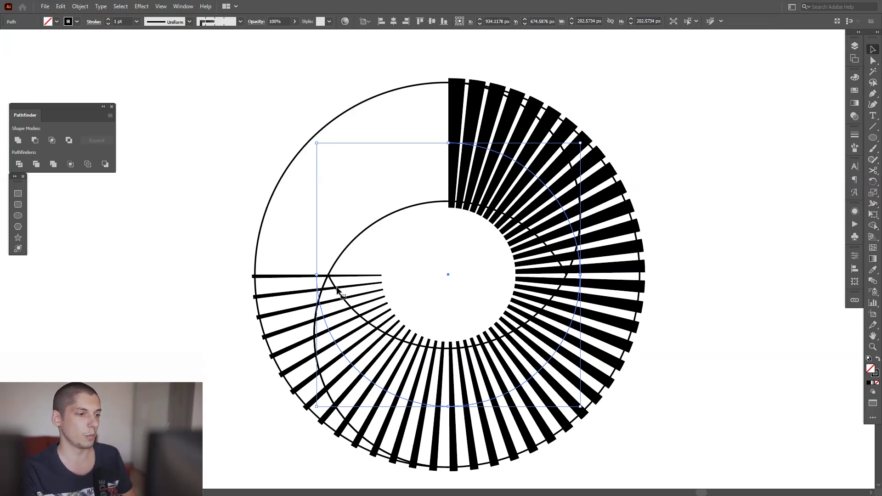
right_click(500, 237)
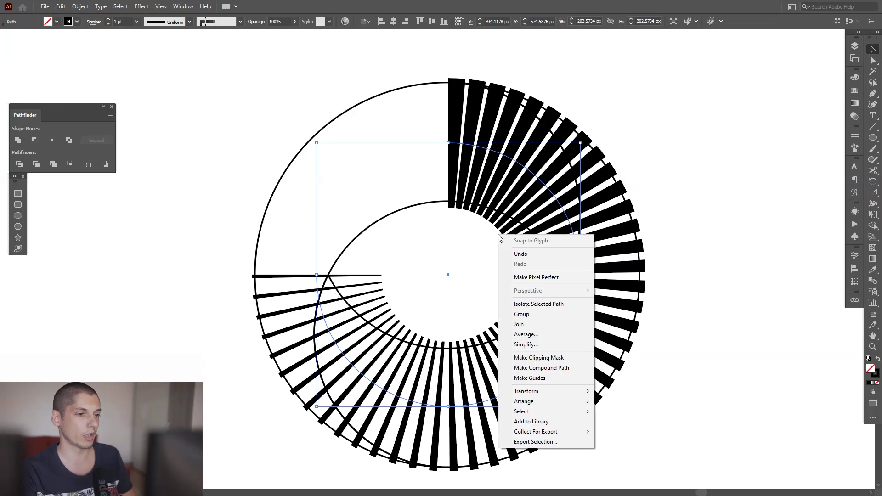
mouse_move(557, 392)
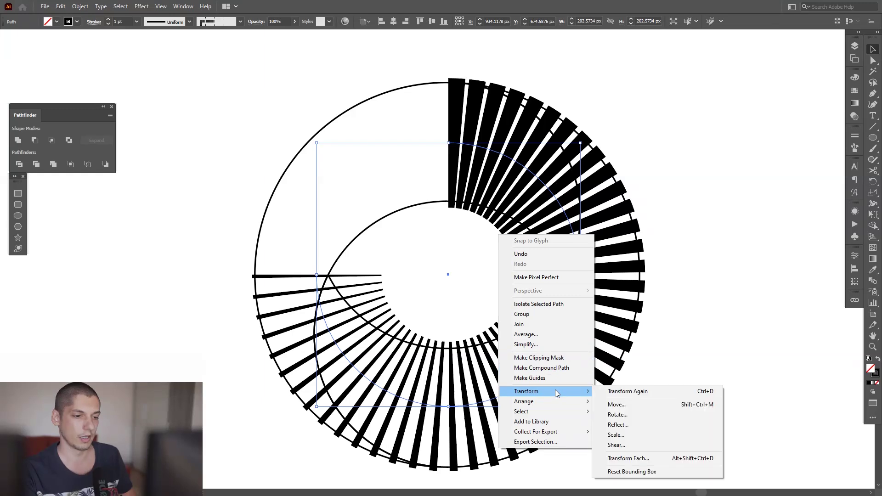
click(625, 424)
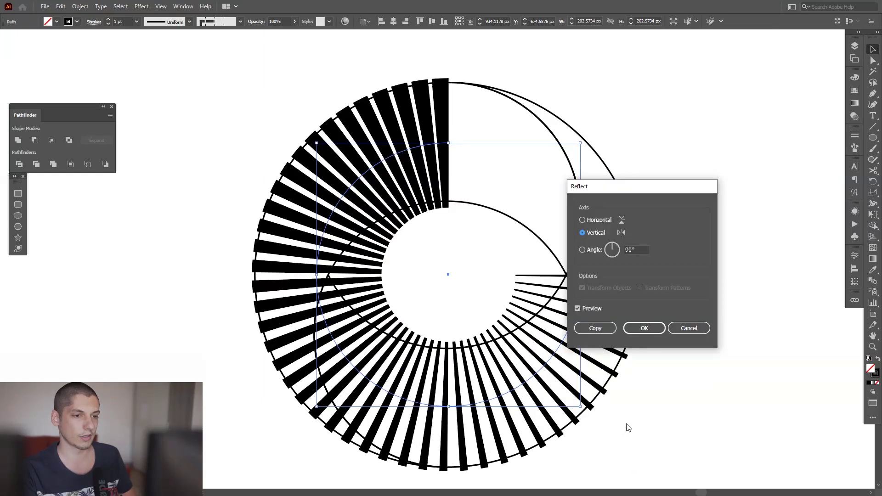
click(652, 330)
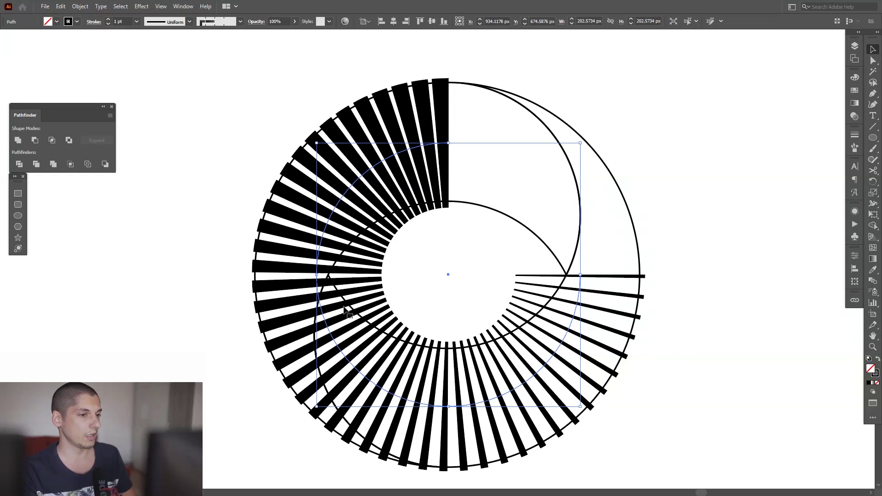
Step: Rotate the reflected striped arc about 90° counterclockwise so its open quarter sits at the swirl's upper left
scroll(355, 289, up, 1)
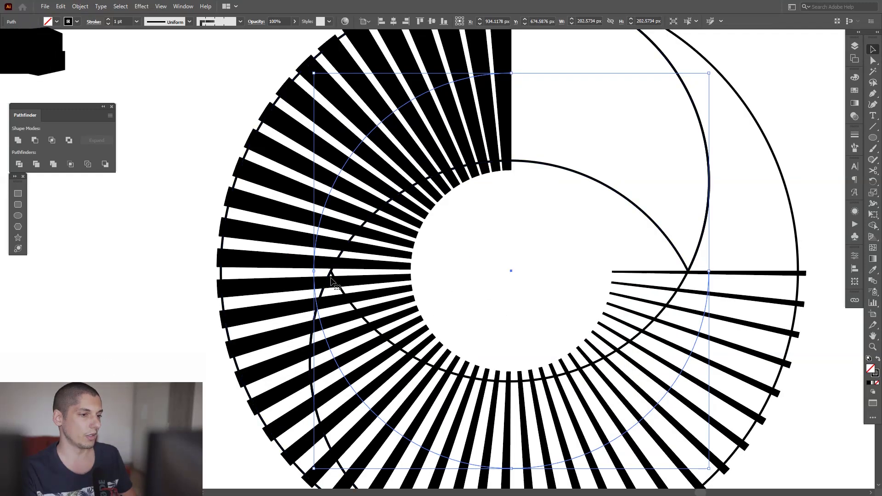
drag(679, 54, 626, 130)
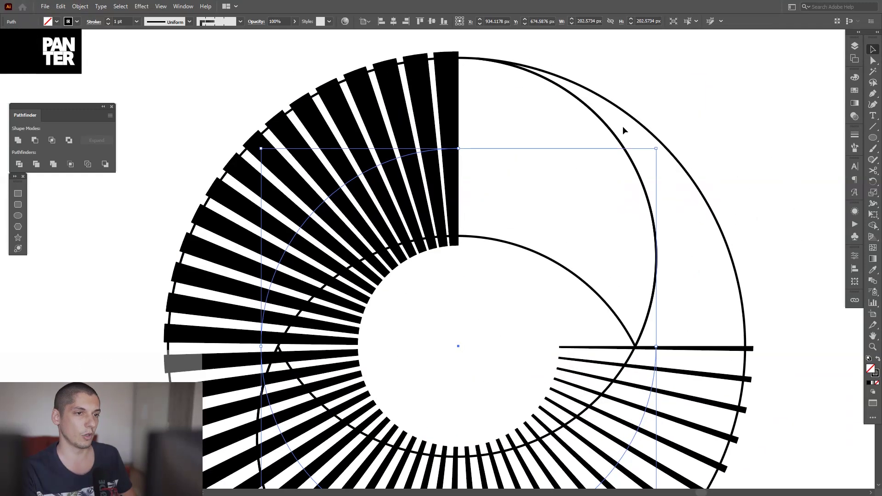
drag(632, 195, 610, 185)
scroll(613, 180, down, 1)
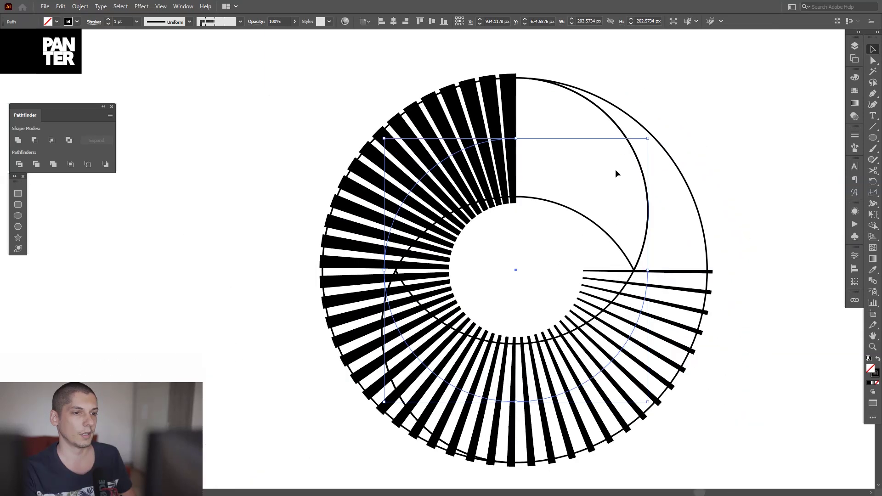
drag(649, 133, 424, 178)
scroll(424, 220, up, 1)
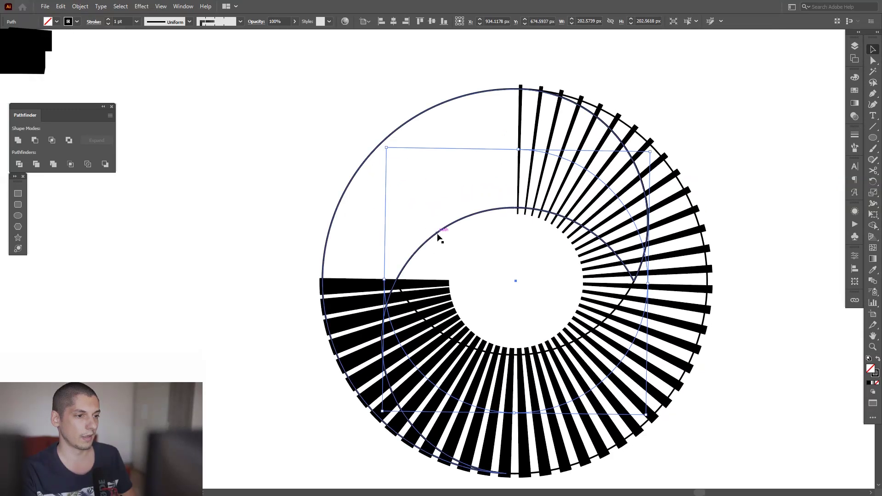
Step: Ungroup the swirl outline beneath the striped arc and delete its upper-left crescent shape
click(438, 235)
right_click(438, 236)
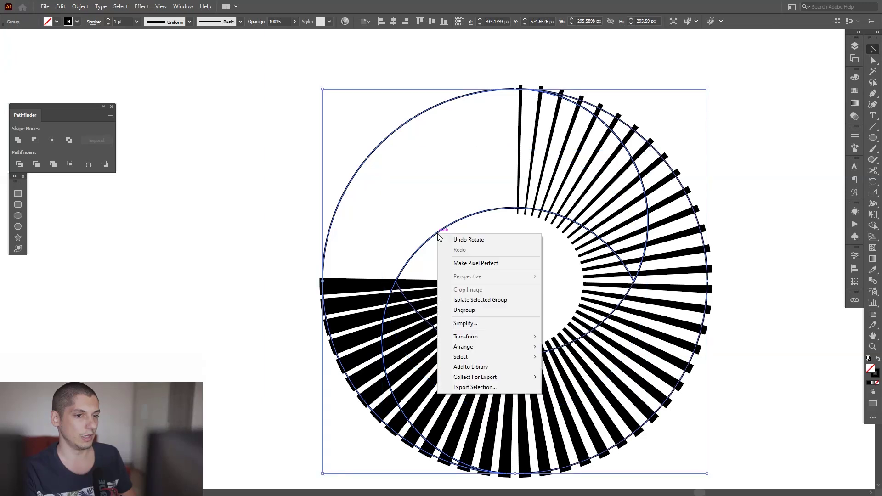
click(477, 309)
click(451, 240)
drag(453, 229, 207, 175)
key(Delete)
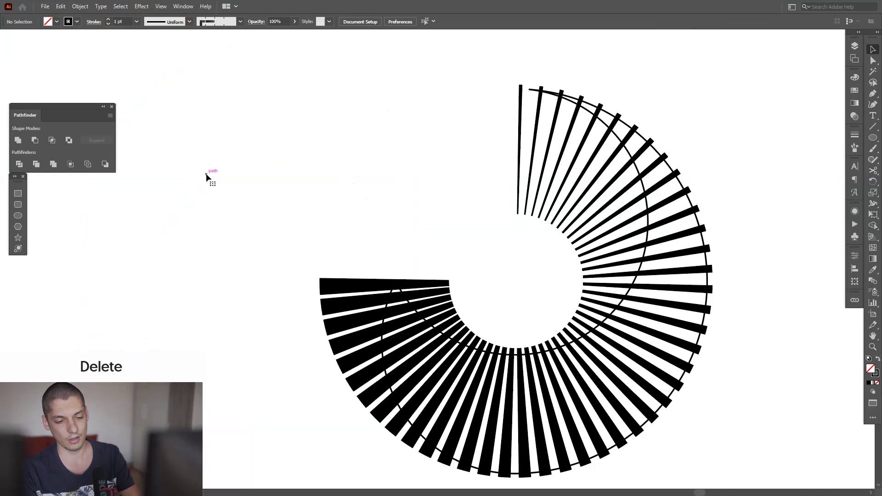
Step: Expand the appearance of the striped arc over the remaining crescent outline into editable shapes
drag(534, 268, 508, 231)
click(554, 173)
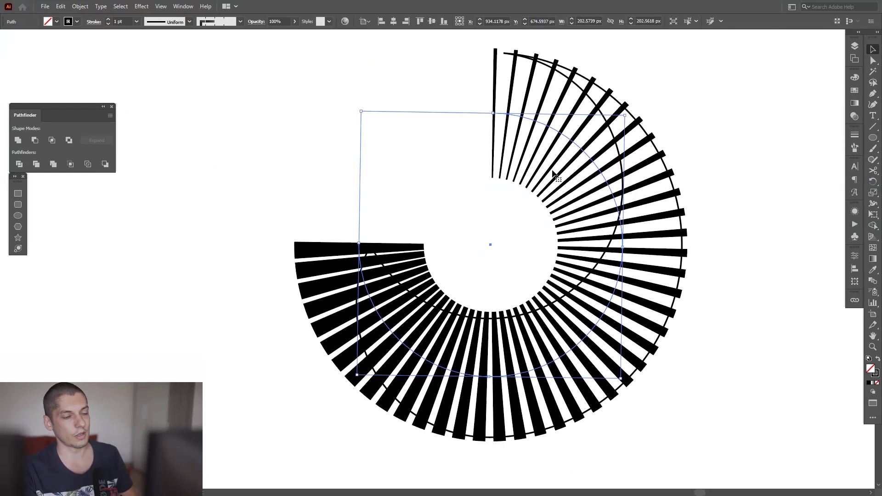
click(80, 6)
click(99, 124)
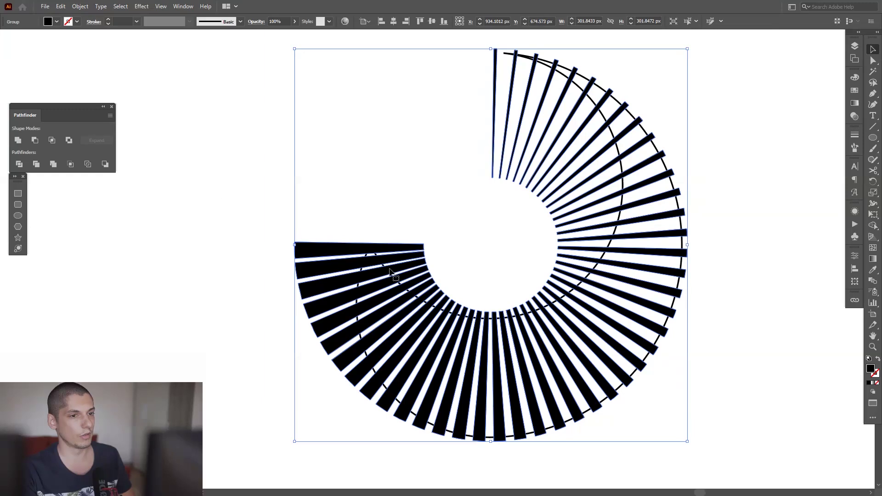
Step: Select the stripes with the crescent outline and remove the stripe parts inside its inner curve with the Shape Builder tool
drag(700, 276, 508, 255)
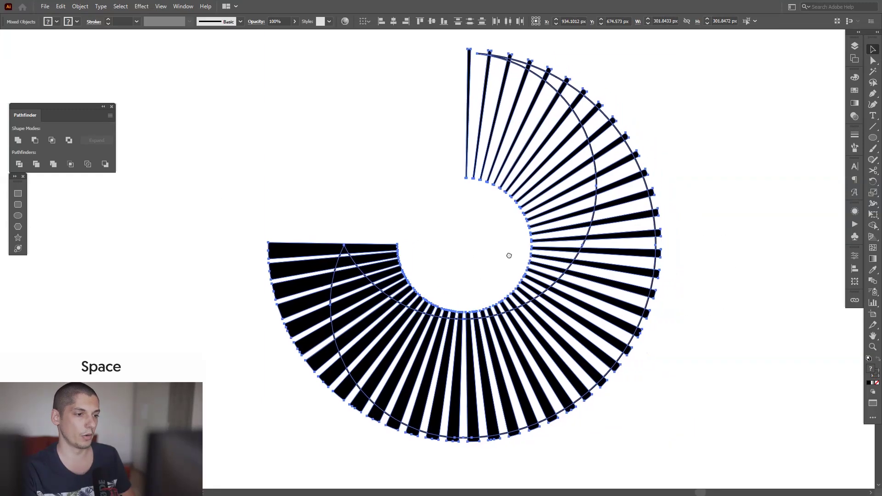
key(shift+m)
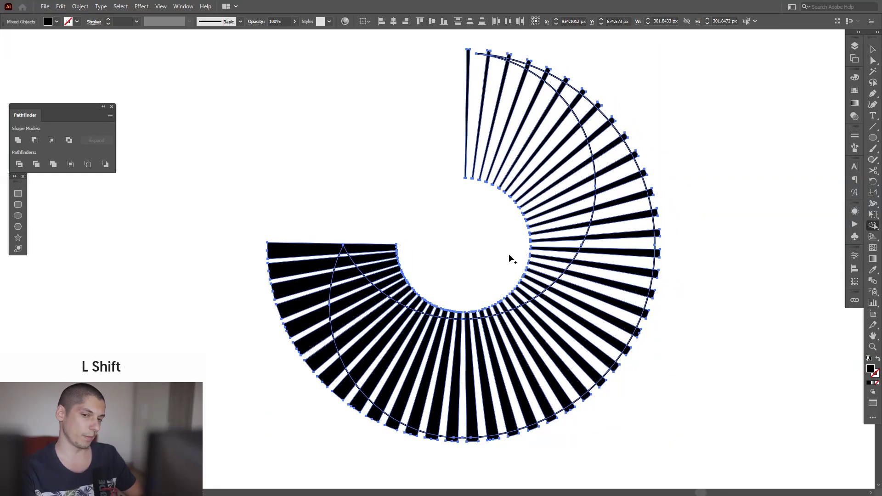
click(872, 227)
click(823, 226)
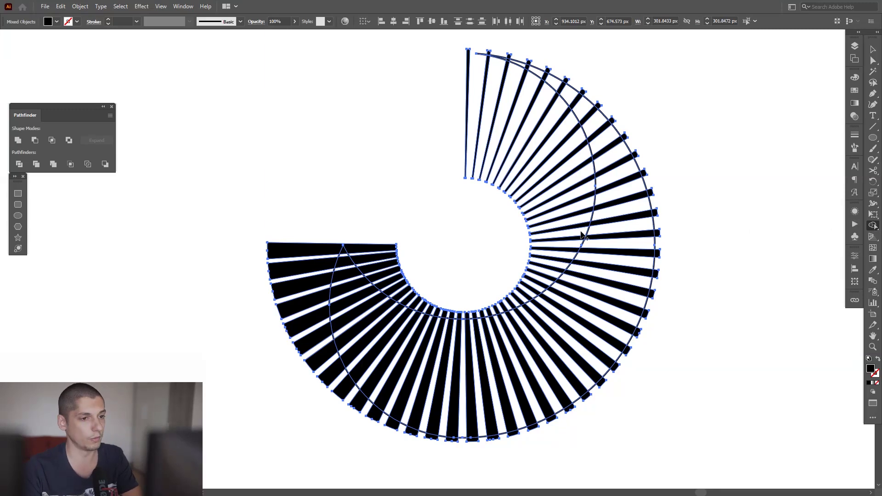
key(space)
drag(581, 236, 561, 244)
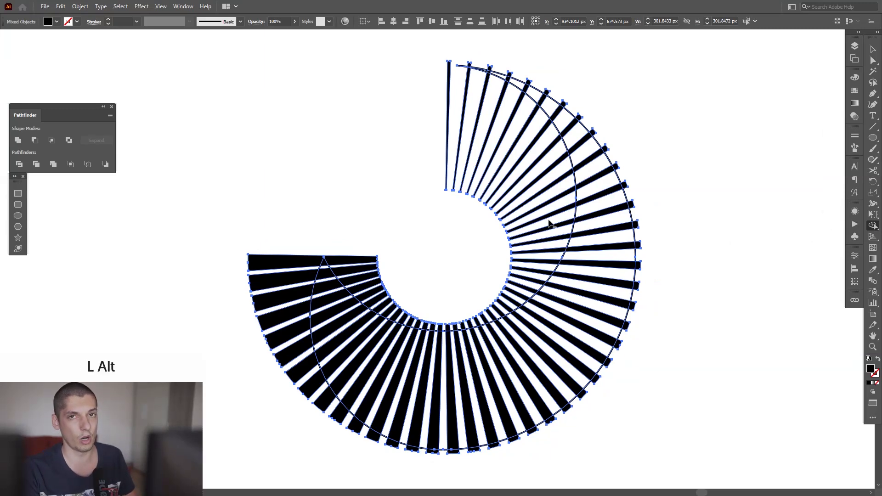
mouse_move(426, 112)
mouse_down()
mouse_move(519, 166)
mouse_move(545, 209)
mouse_move(541, 247)
mouse_move(512, 298)
mouse_up()
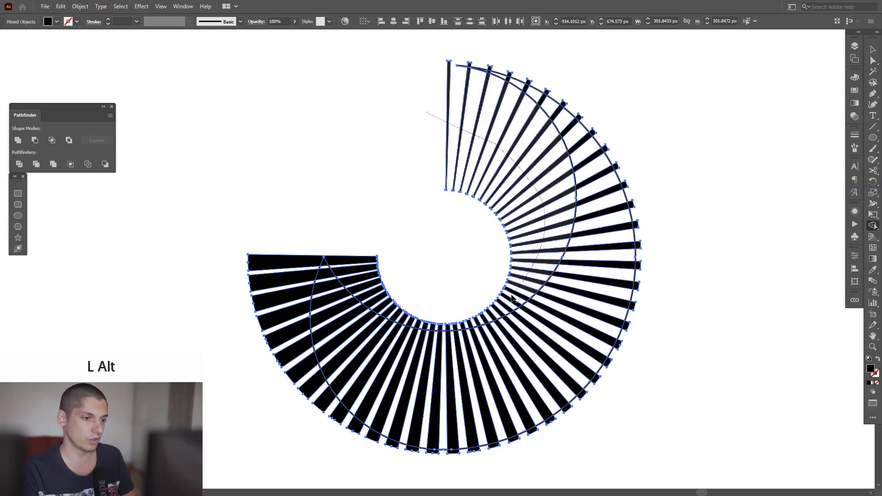
mouse_move(429, 329)
mouse_down()
mouse_move(370, 291)
mouse_move(340, 252)
mouse_up()
key(space)
drag(401, 260, 419, 216)
Step: Remove the stripe ends outside the crescent's outer edges with the Shape Builder tool
scroll(461, 275, up, 3)
mouse_move(180, 166)
mouse_down()
mouse_move(437, 458)
mouse_move(367, 389)
mouse_up()
scroll(368, 389, up, 3)
mouse_move(376, 391)
mouse_down()
mouse_move(525, 364)
mouse_move(726, 166)
mouse_move(760, 50)
mouse_up()
drag(760, 48, 522, 446)
mouse_move(531, 432)
mouse_down()
mouse_move(525, 324)
mouse_move(382, 86)
mouse_up()
mouse_move(409, 92)
mouse_down()
mouse_move(629, 209)
mouse_move(669, 242)
mouse_up()
mouse_move(611, 221)
mouse_down()
mouse_move(489, 162)
mouse_move(446, 154)
mouse_up()
Step: Delete the crescent's outline, leaving only the trimmed black stripes
key(v)
scroll(468, 85, down, 3)
drag(657, 279, 666, 274)
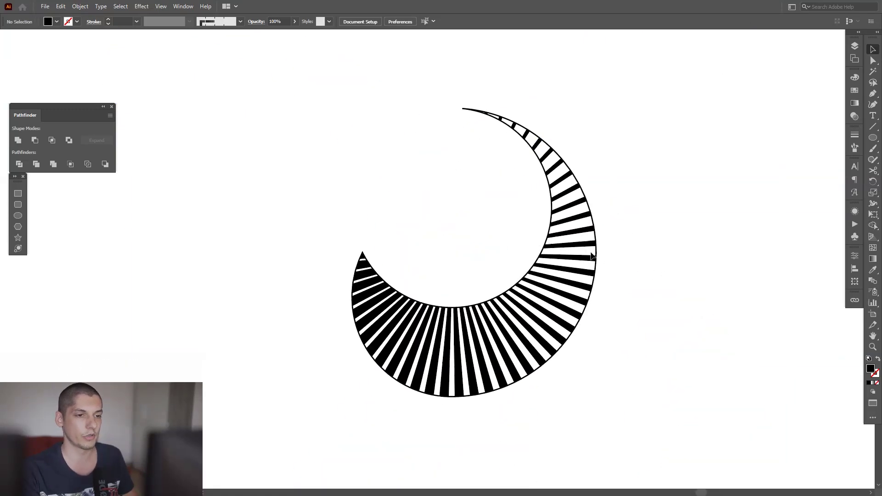
drag(601, 253, 759, 234)
key(Delete)
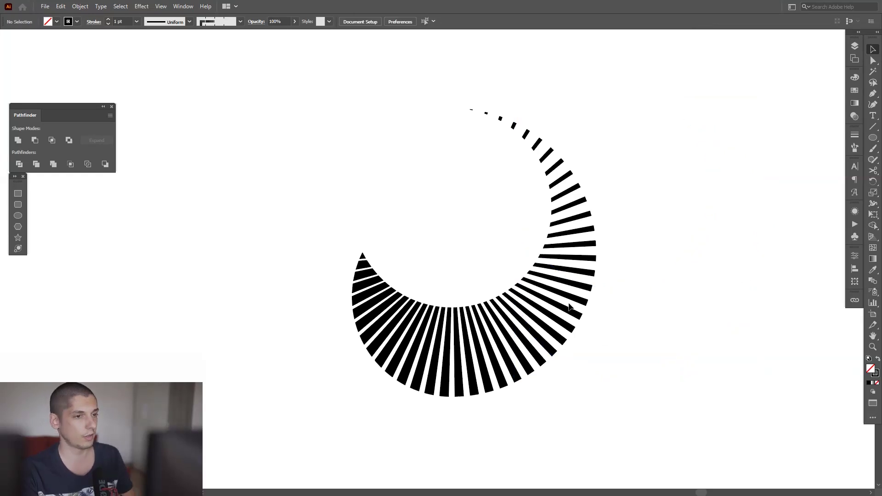
Step: Move the striped crescent slightly lower and place a duplicate directly above it
drag(562, 323, 559, 373)
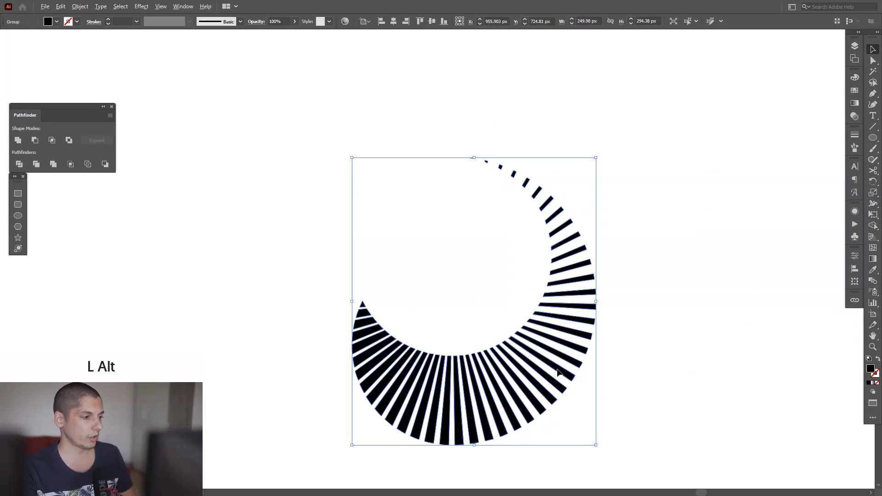
drag(557, 373, 556, 272)
key(space)
drag(626, 181, 628, 207)
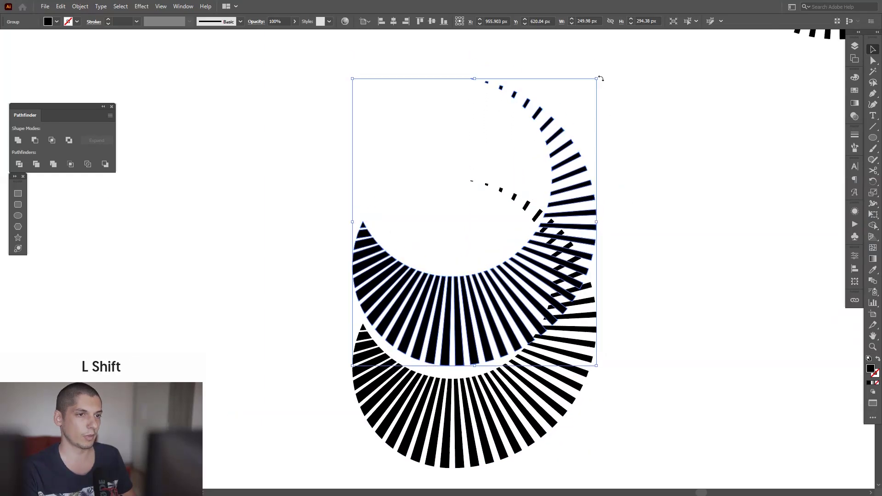
Step: Rotate the duplicated crescent 180° and move it over the original so both form a ring around an eye-shaped opening
drag(644, 140, 322, 296)
drag(560, 143, 515, 236)
click(535, 178)
scroll(480, 174, up, 3)
scroll(466, 182, up, 5)
drag(465, 198, 465, 220)
scroll(464, 217, down, 5)
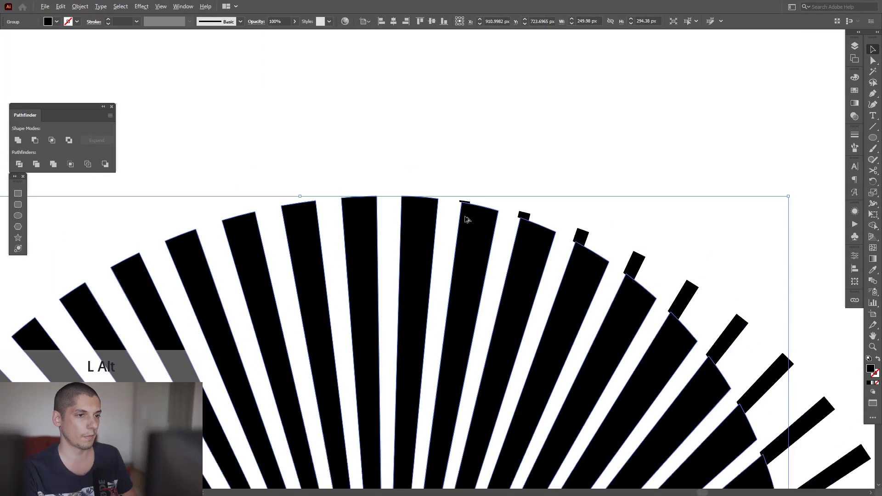
Step: Fine-tune the rotated crescent's position so its stripes line up with the overlapping stripes of the other crescent
scroll(674, 136, up, 3)
click(507, 412)
scroll(568, 260, down, 4)
scroll(725, 214, up, 6)
scroll(725, 214, up, 2)
drag(616, 305, 612, 306)
scroll(612, 307, down, 6)
drag(530, 158, 556, 283)
scroll(515, 125, up, 6)
scroll(502, 223, up, 4)
drag(512, 252, 511, 248)
scroll(348, 205, down, 8)
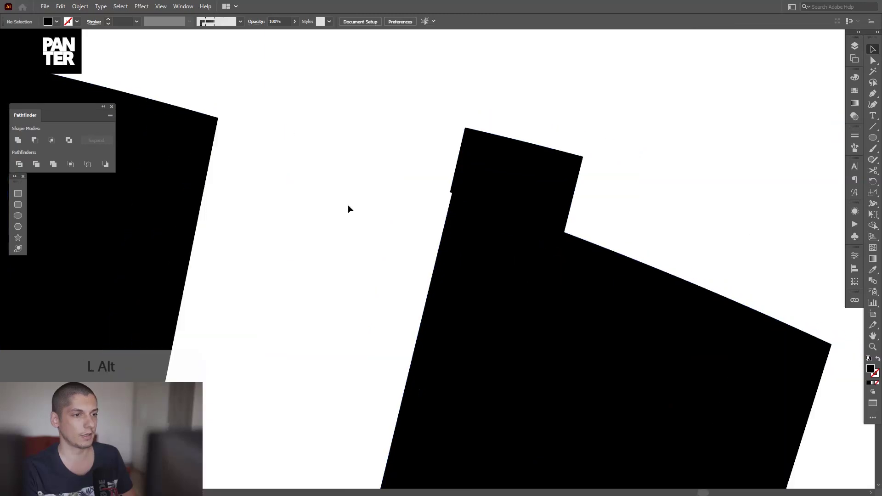
click(654, 221)
scroll(657, 222, down, 4)
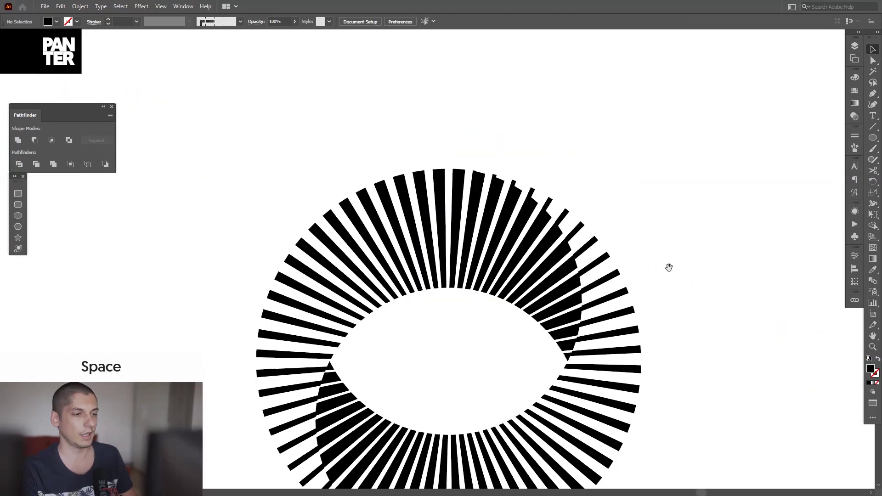
drag(699, 205, 690, 219)
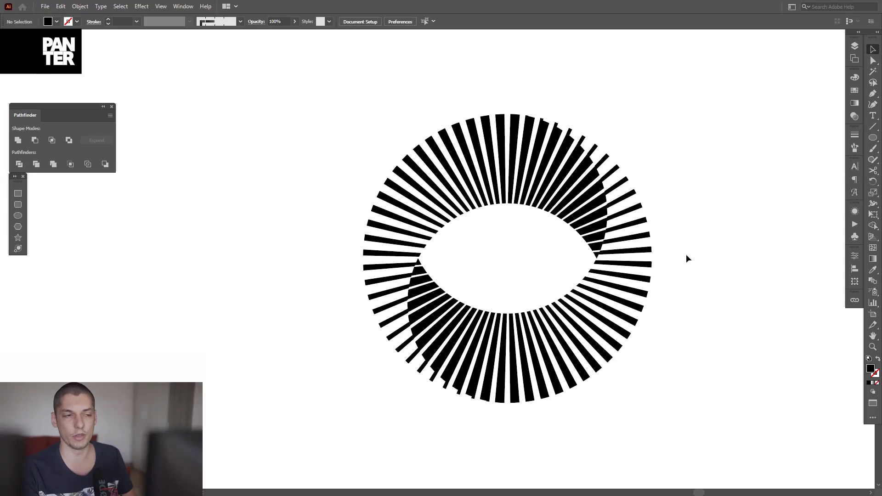
Step: Group the two striped crescents into one object and deselect it
scroll(687, 257, down, 3)
drag(686, 256, 648, 277)
drag(662, 344, 500, 254)
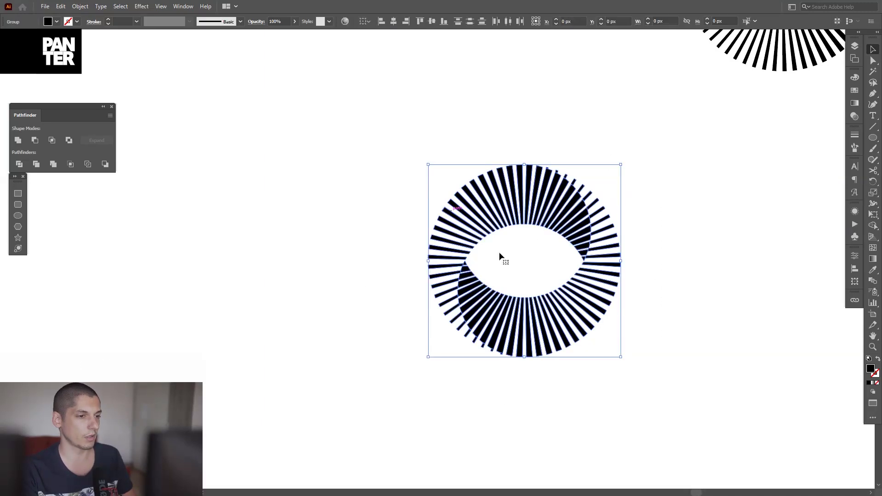
right_click(500, 253)
click(533, 324)
scroll(595, 304, down, 2)
scroll(595, 304, down, 1)
click(657, 290)
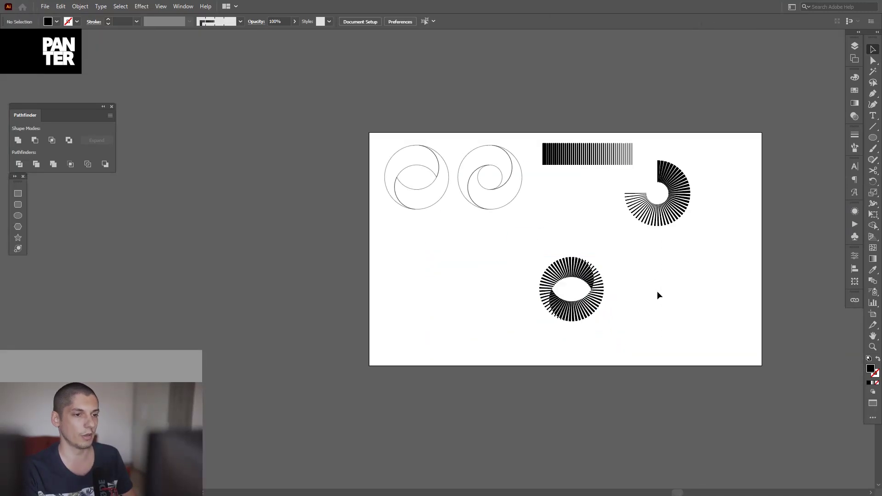
Step: Move the grouped striped crescent ring to the left side of the artboard, beneath the first swirl outline
scroll(649, 288, up, 2)
drag(632, 279, 641, 317)
drag(568, 338, 341, 303)
click(431, 309)
drag(503, 221, 499, 262)
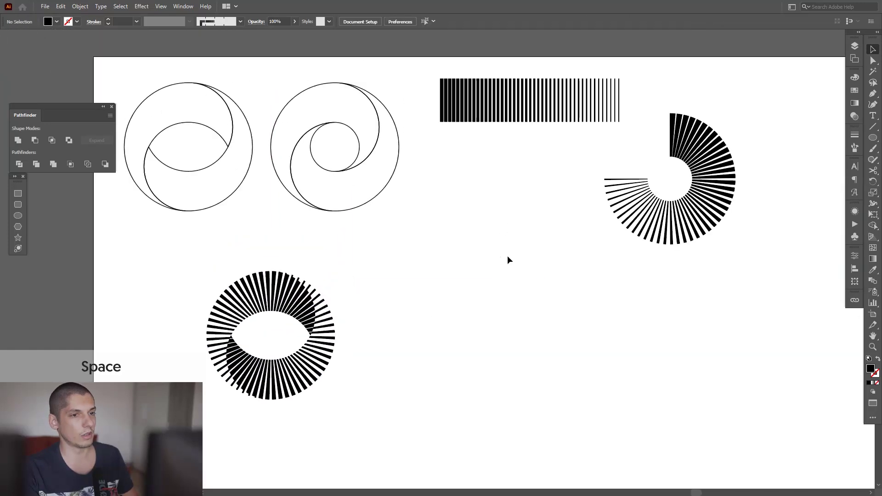
Step: Place a duplicate of the second swirl outline, the one with the round centre, in the empty area beside the striped ring
drag(355, 186, 584, 379)
click(605, 379)
scroll(629, 380, up, 1)
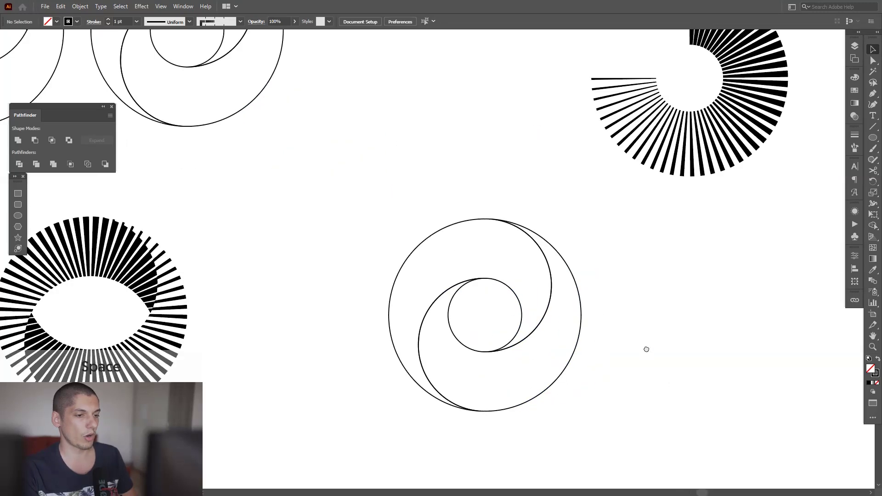
drag(646, 347, 648, 359)
click(702, 182)
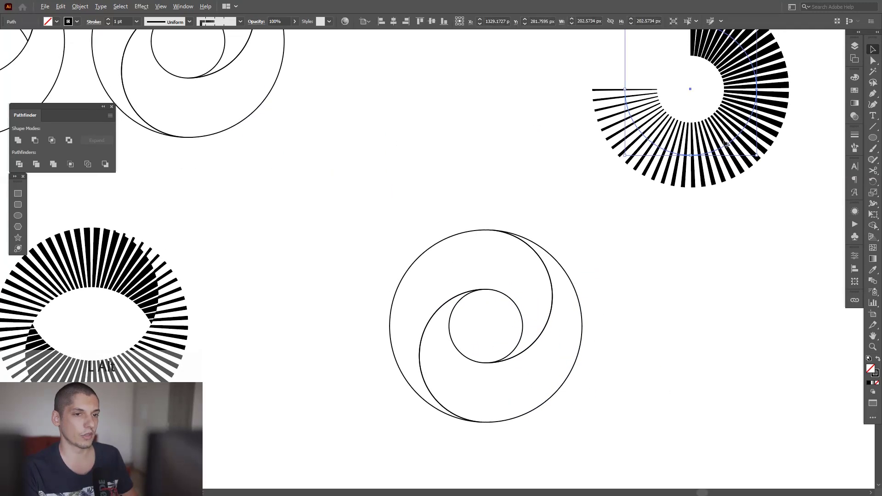
drag(726, 150, 519, 384)
scroll(443, 323, up, 2)
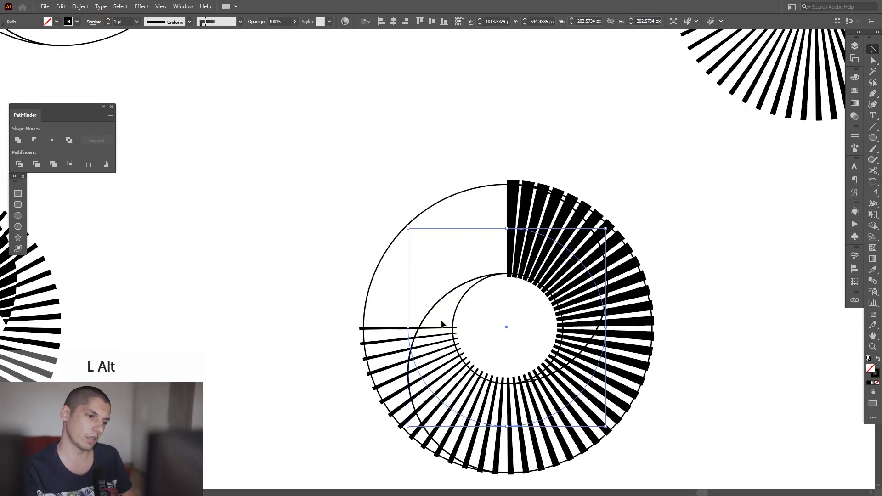
scroll(490, 281, up, 2)
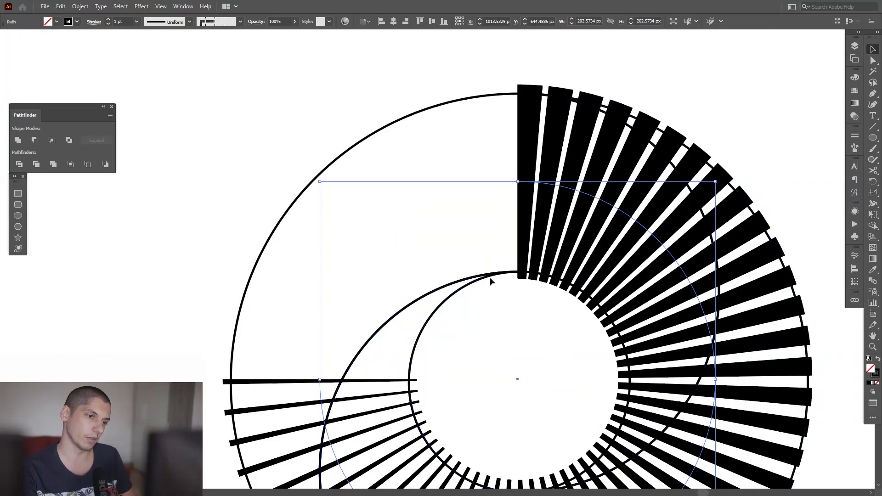
scroll(490, 281, down, 4)
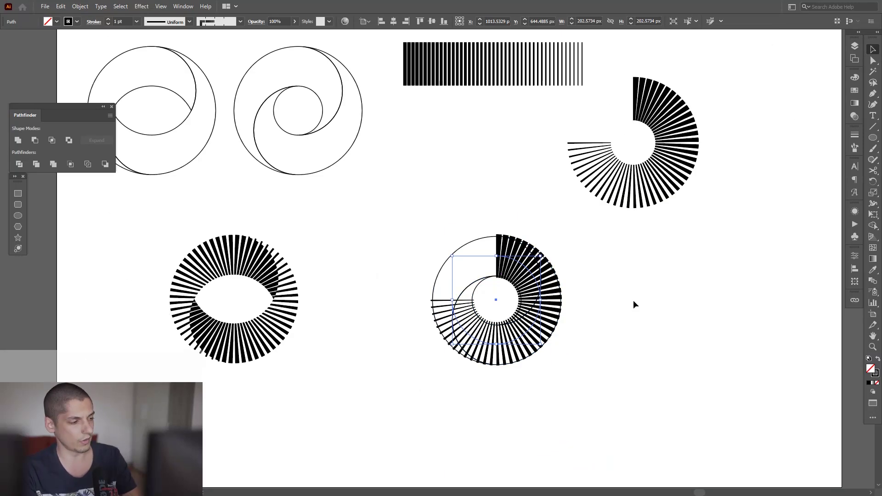
key(ctrl+z)
Step: Draw a circle about 196 px wide in the middle of the duplicated swirl and centre-align it with the outline horizontally and vertically
scroll(581, 307, up, 1)
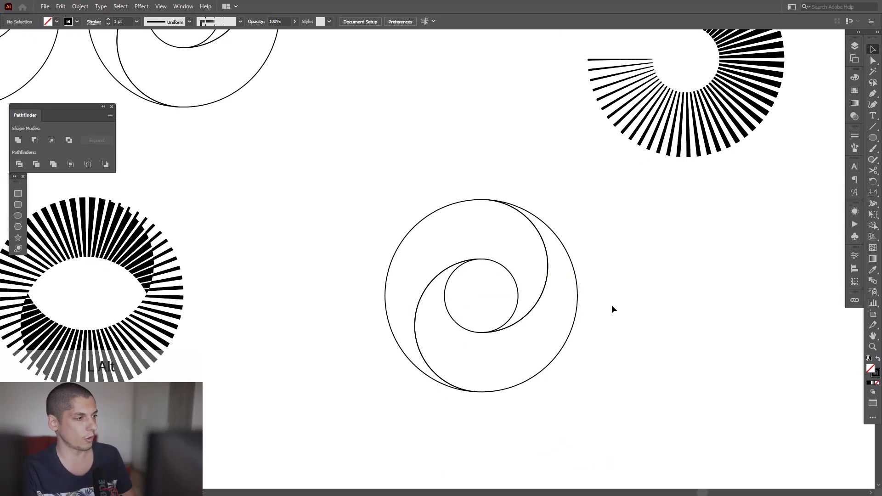
scroll(611, 304, up, 1)
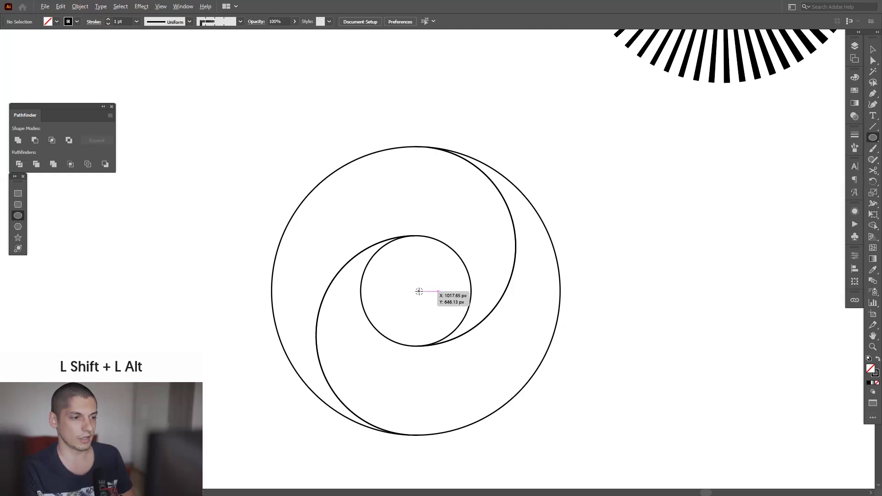
drag(418, 292, 516, 336)
key(v)
drag(632, 358, 323, 242)
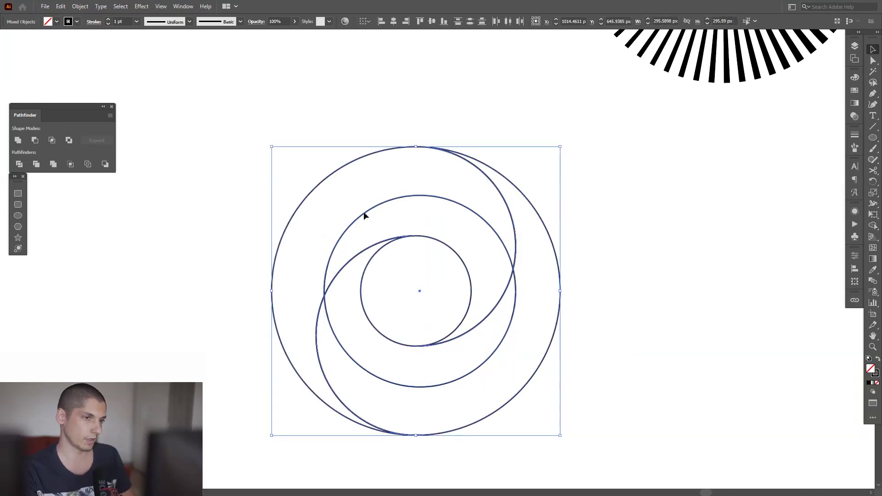
click(396, 25)
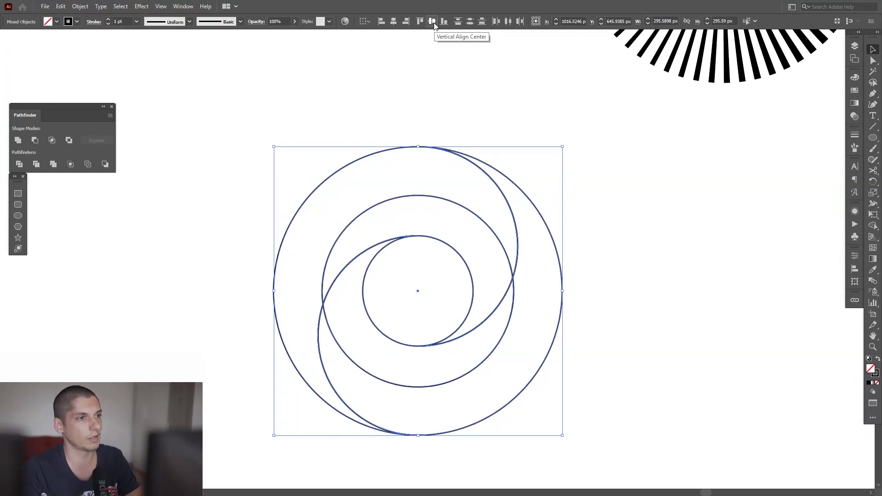
click(432, 21)
click(563, 280)
Step: Enlarge the middle circle from its centre to about 204.55 px so it reaches the outermost points of the inner swirl curves
click(512, 306)
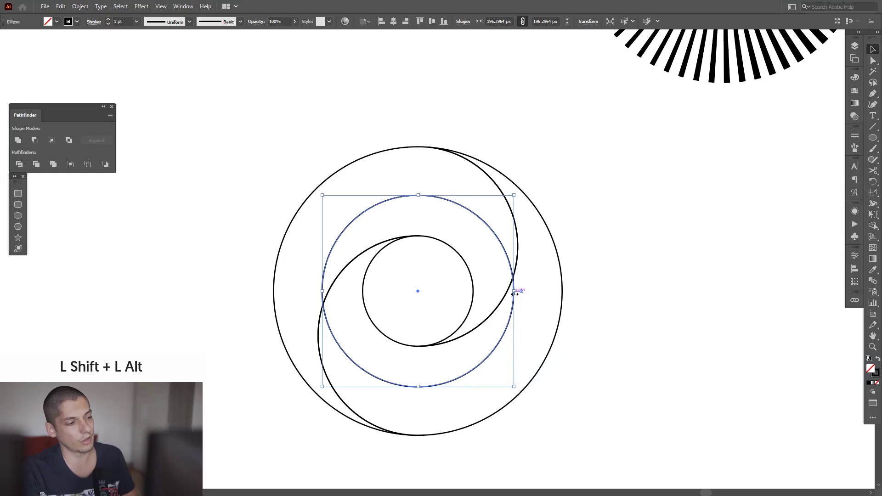
drag(514, 294, 519, 294)
scroll(486, 311, up, 3)
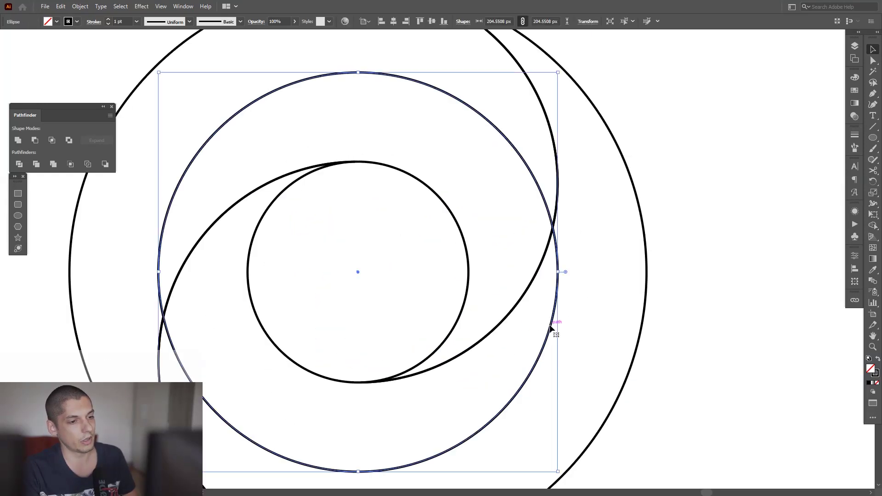
scroll(551, 329, down, 3)
drag(557, 321, 551, 287)
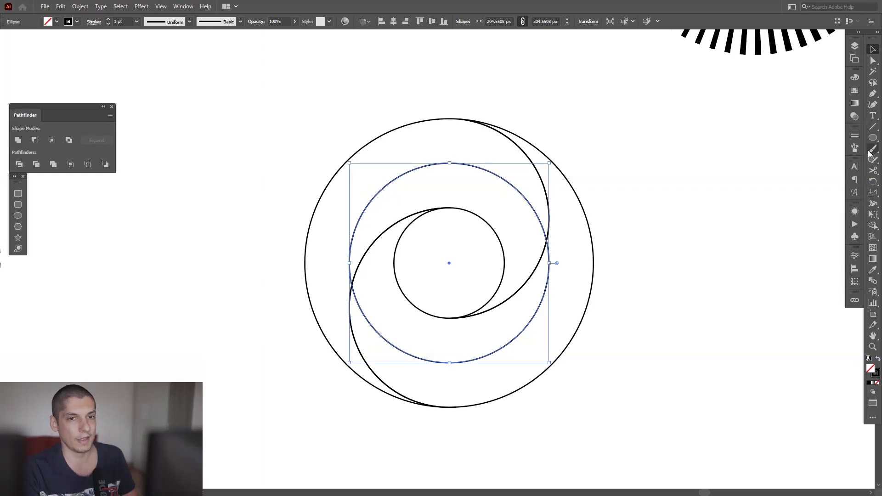
Step: Apply the striped pattern brush to the middle circle and deselect it
click(854, 147)
click(806, 227)
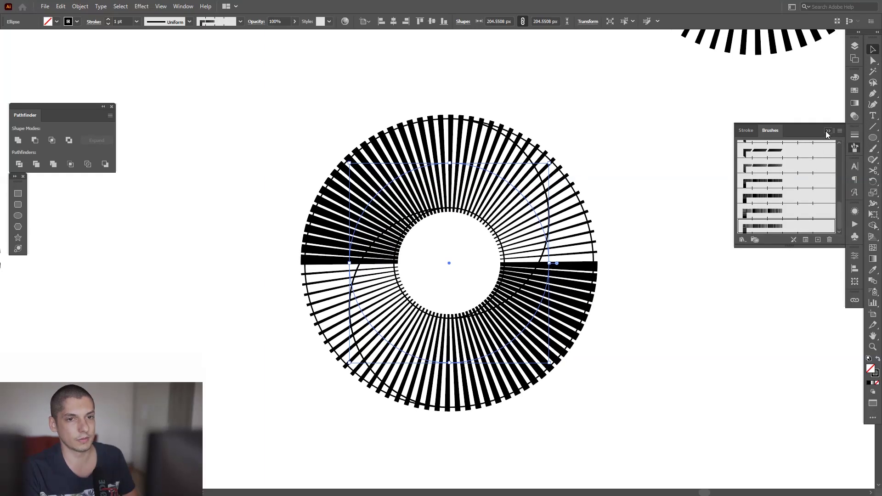
click(828, 132)
click(699, 154)
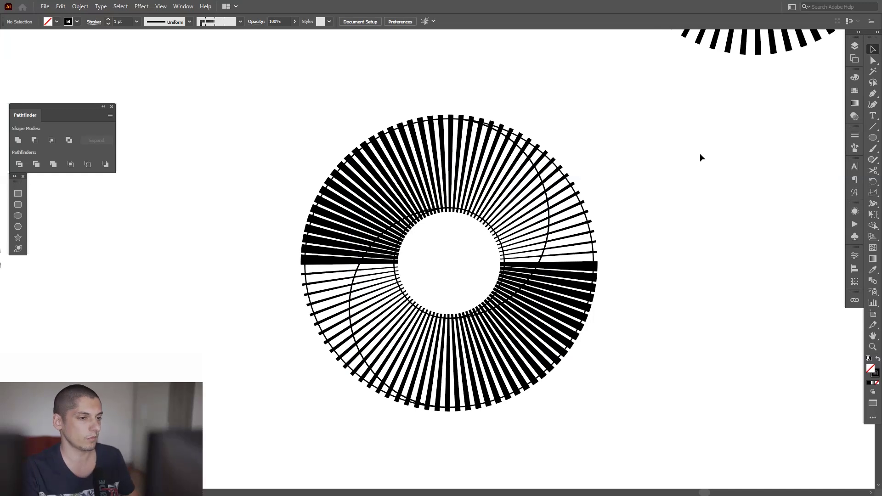
Step: Try stroke weights of 2 pt, 1 pt and 1.5 pt on the striped circle
click(568, 274)
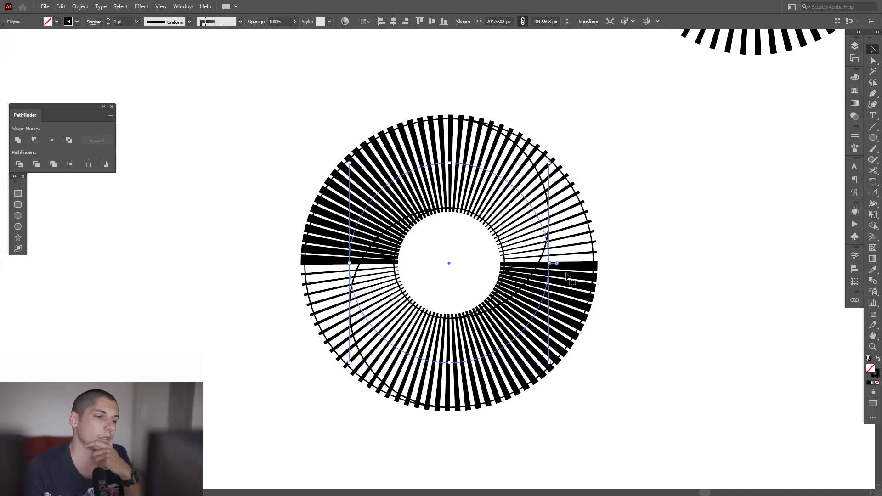
click(129, 20)
text(2)
key(Return)
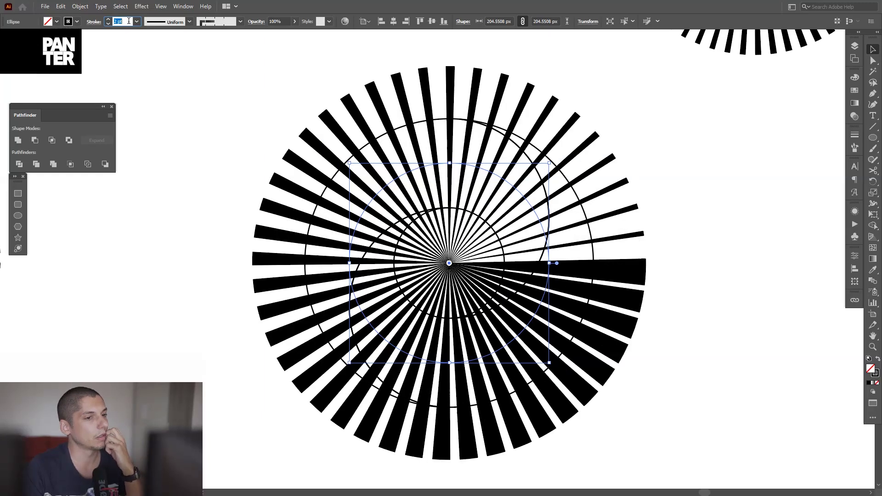
text(1)
key(Return)
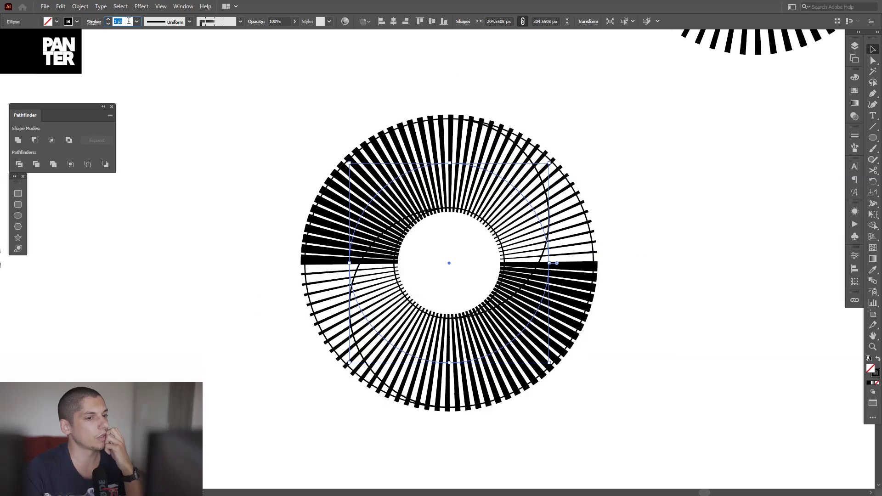
text(2)
key(Return)
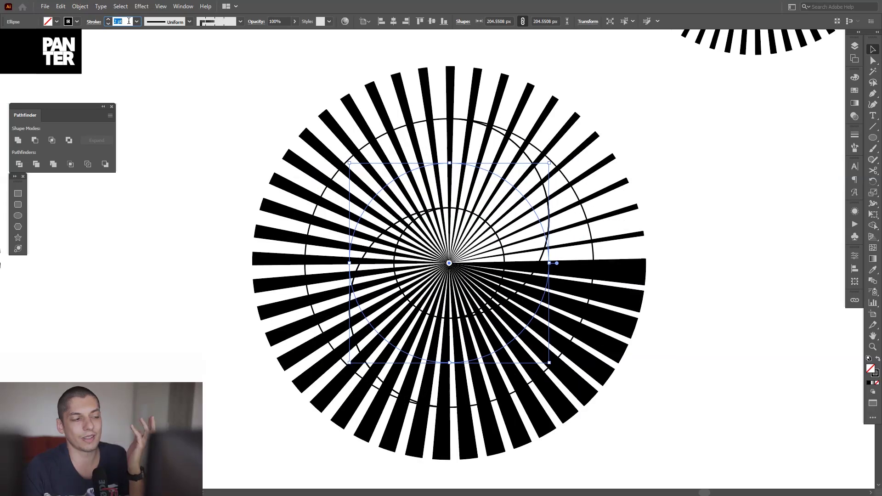
key(Down)
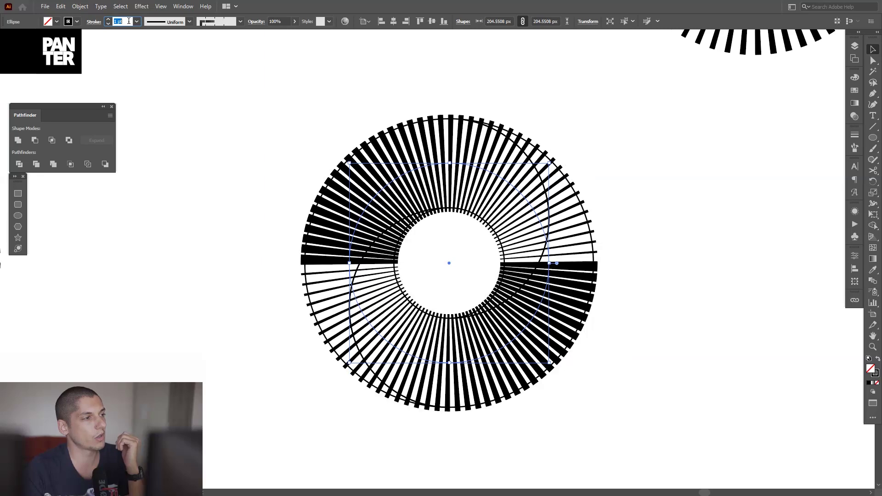
click(116, 20)
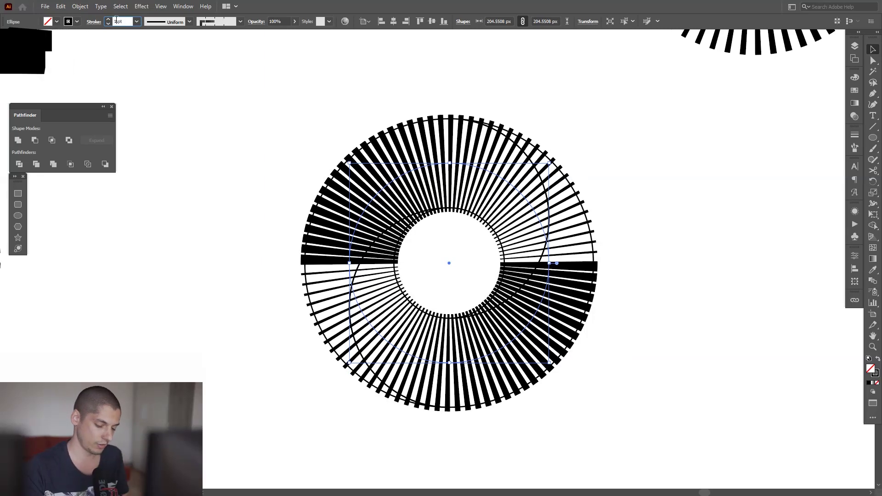
text(.5)
key(Return)
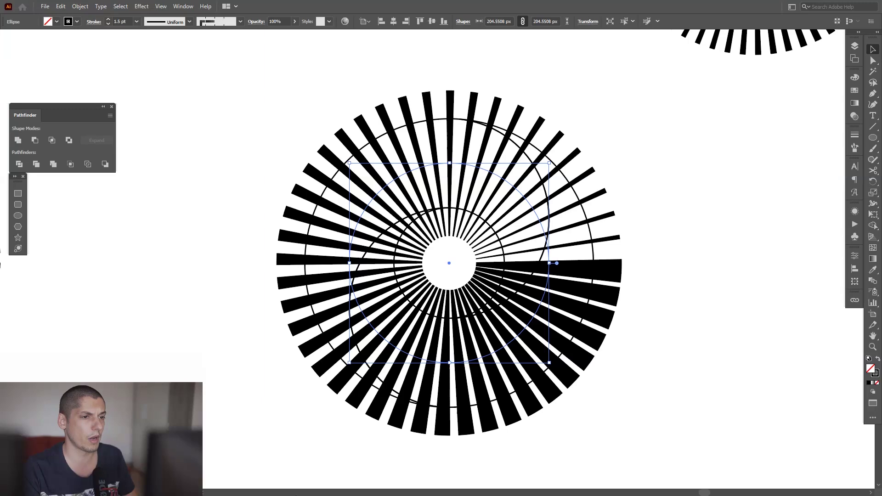
Step: Set the striped circle's stroke weight to 1.2 pt so the stripes slightly overlap both the outer and inner outline circles
click(119, 21)
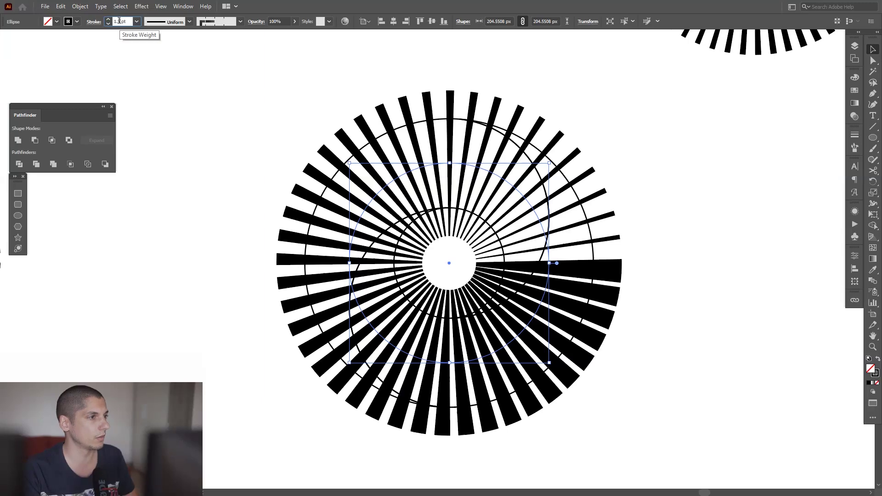
key(BackSpace)
text(2)
key(Return)
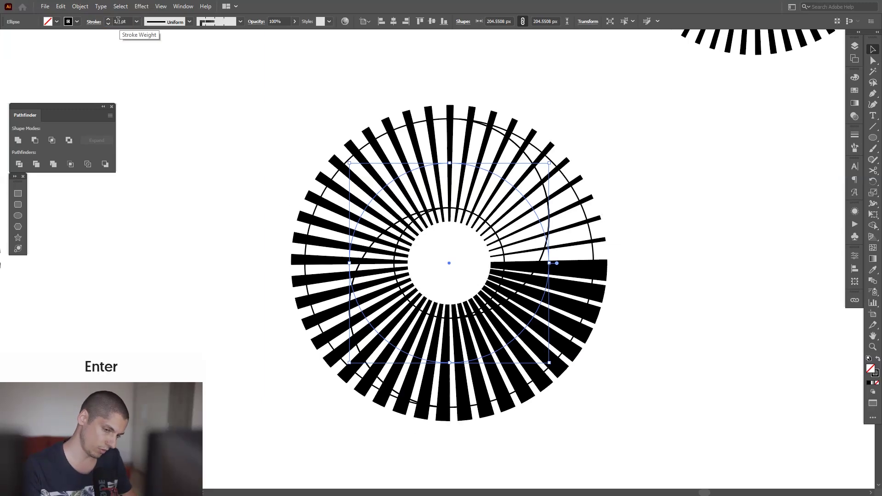
click(632, 220)
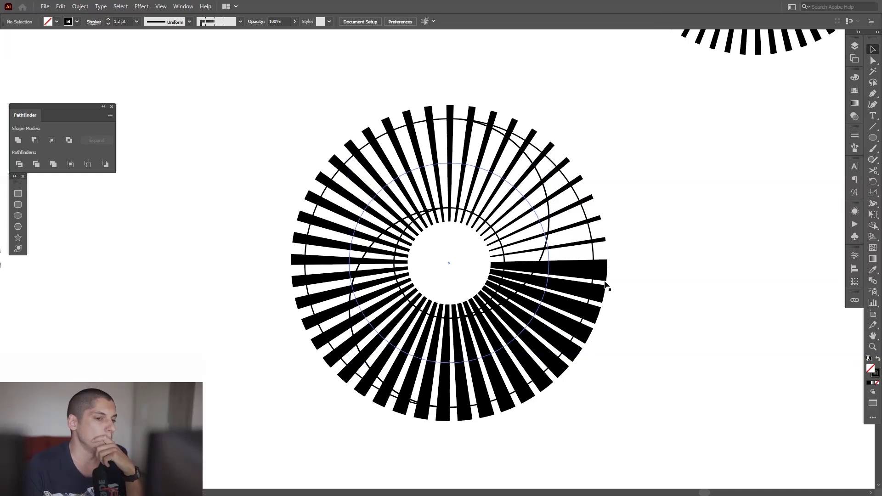
Step: Rotate the striped circle about a quarter turn counter-clockwise and reflect it left to right
click(586, 280)
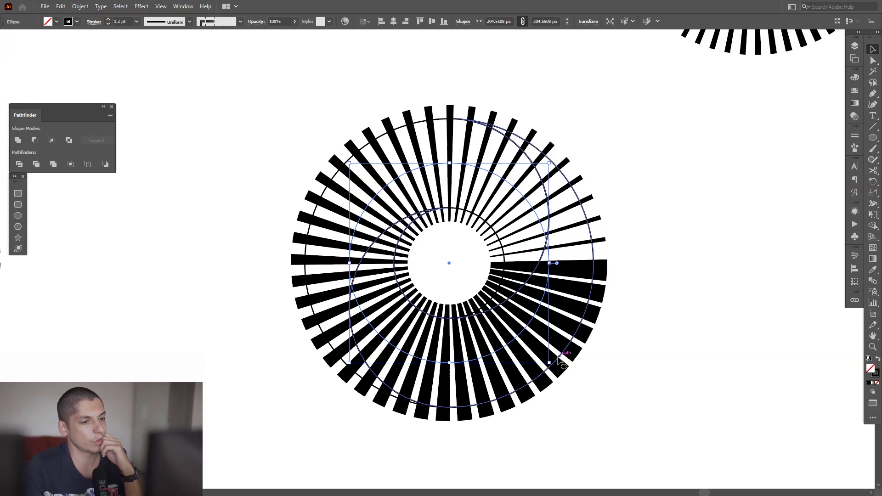
drag(558, 369, 520, 188)
right_click(519, 187)
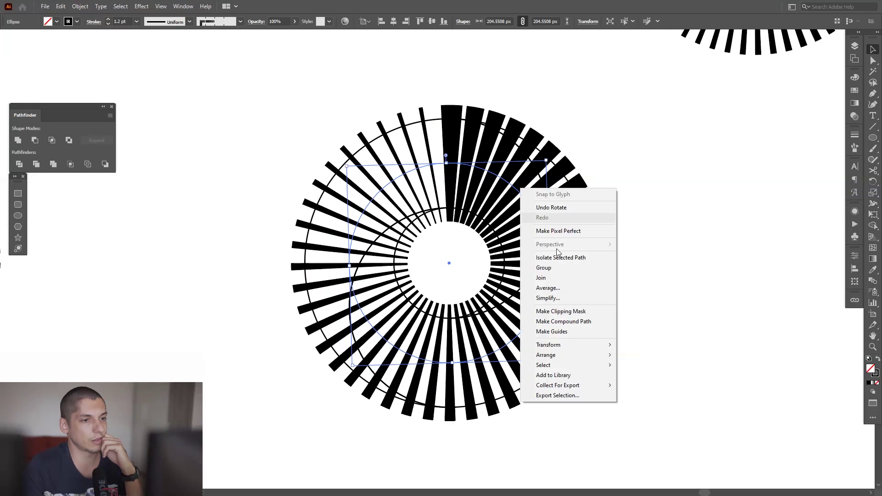
mouse_move(588, 345)
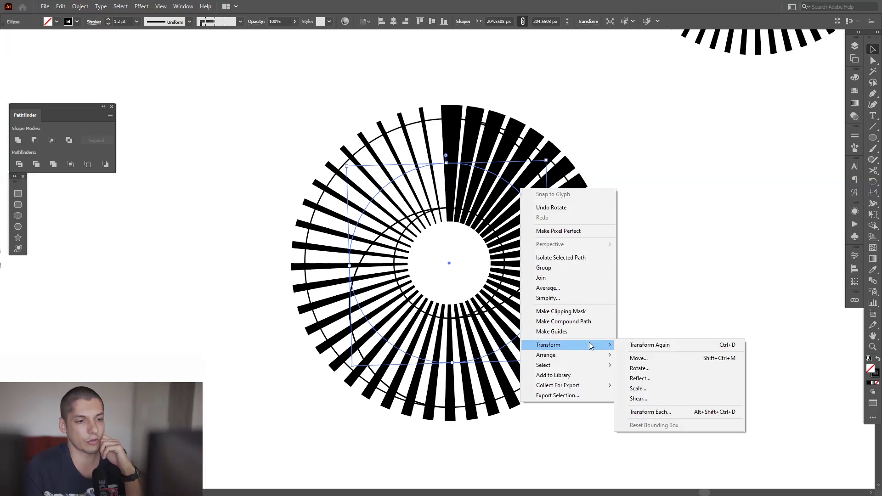
click(655, 376)
click(644, 334)
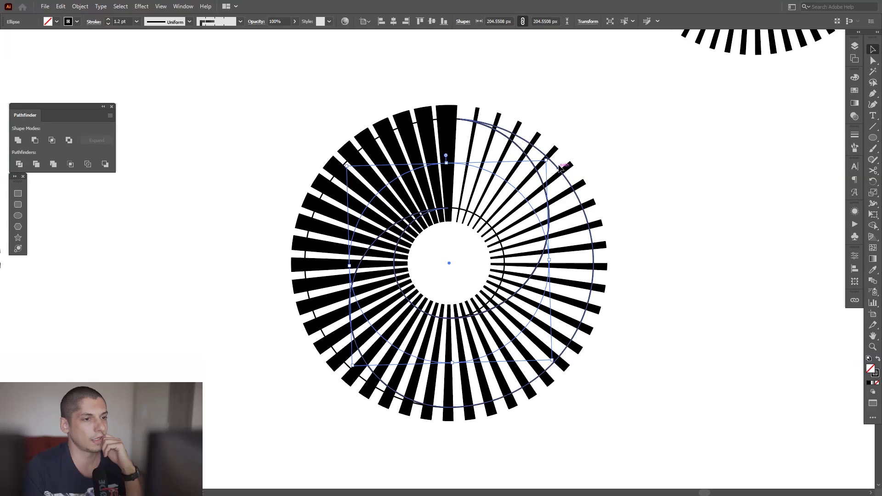
Step: Rotate the striped circle slightly so its thickest stripe ends at the top centre of the outline, and expand its appearance
drag(561, 174, 506, 197)
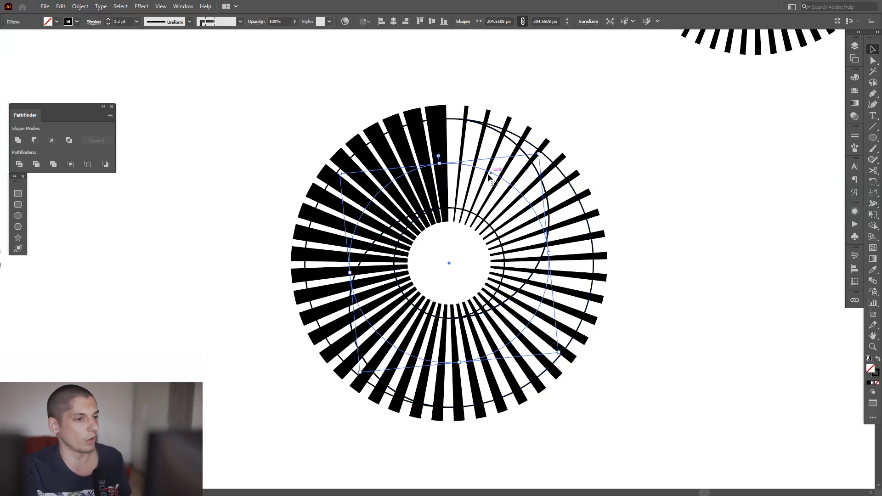
click(85, 9)
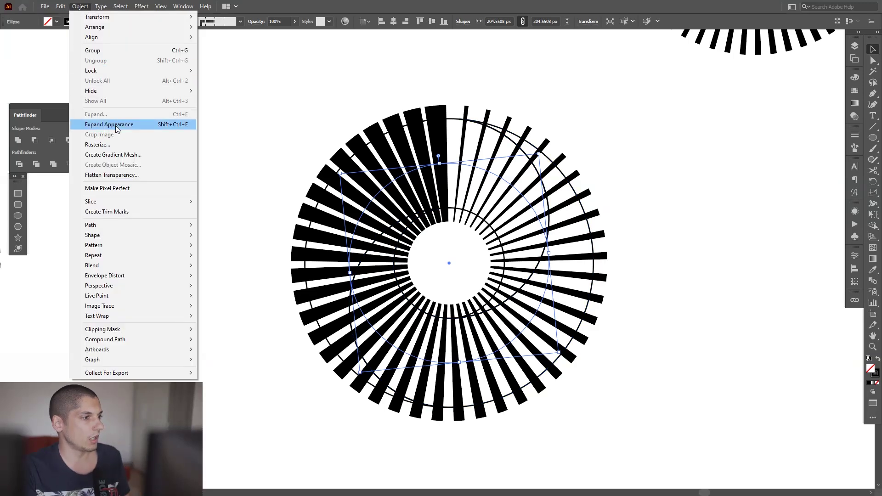
click(115, 126)
Step: Ungroup the swirl outline over the stripes and test moving one of its pieces away, undoing the move
click(453, 120)
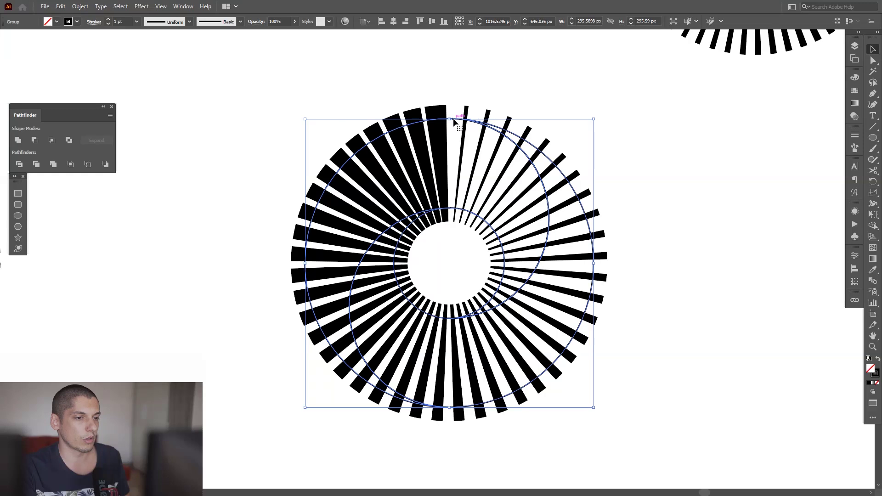
right_click(459, 120)
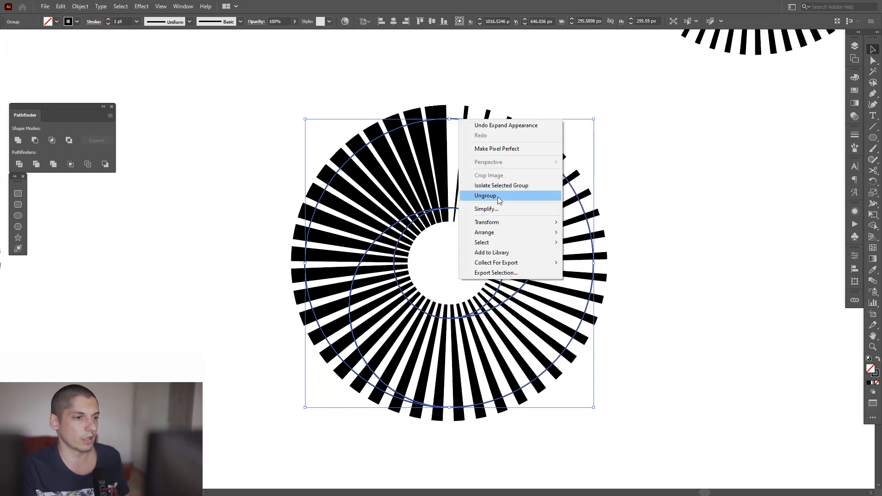
click(485, 195)
click(653, 126)
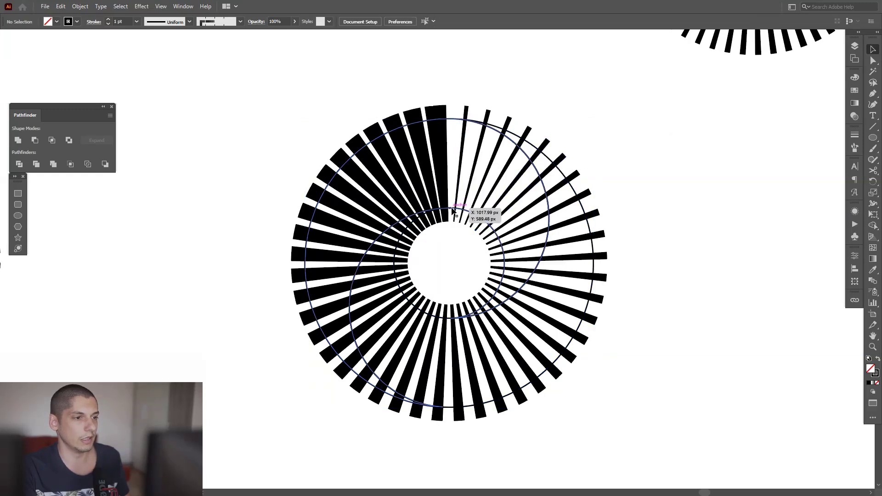
drag(453, 211, 307, 144)
key(ctrl+z)
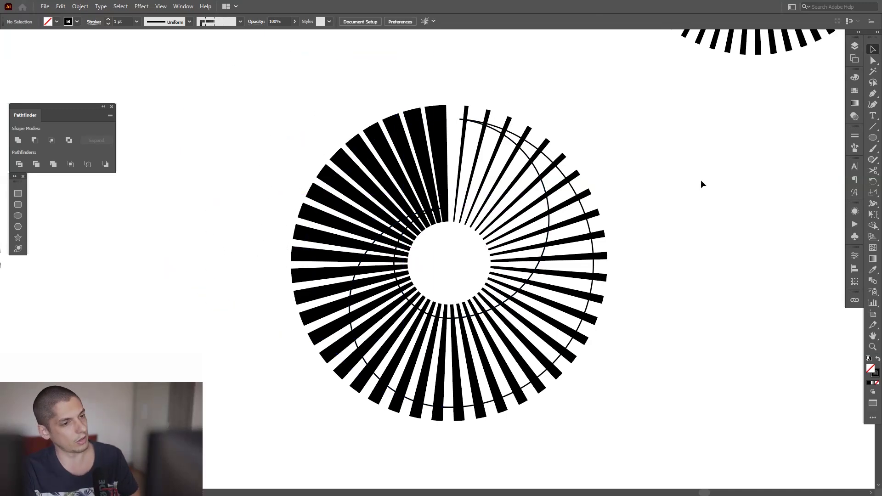
Step: Remove the stripe parts inside the inner edge of the swirl outline with the Shape Builder tool
drag(702, 183, 274, 293)
key(shift+m)
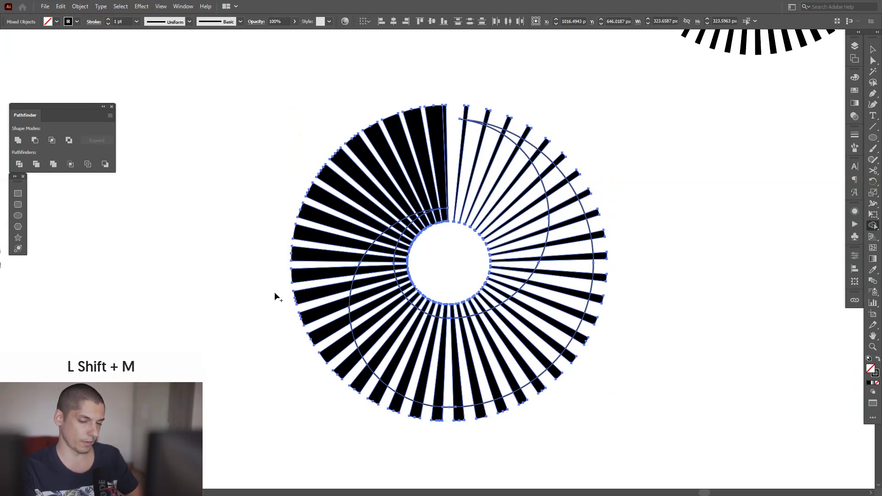
click(874, 228)
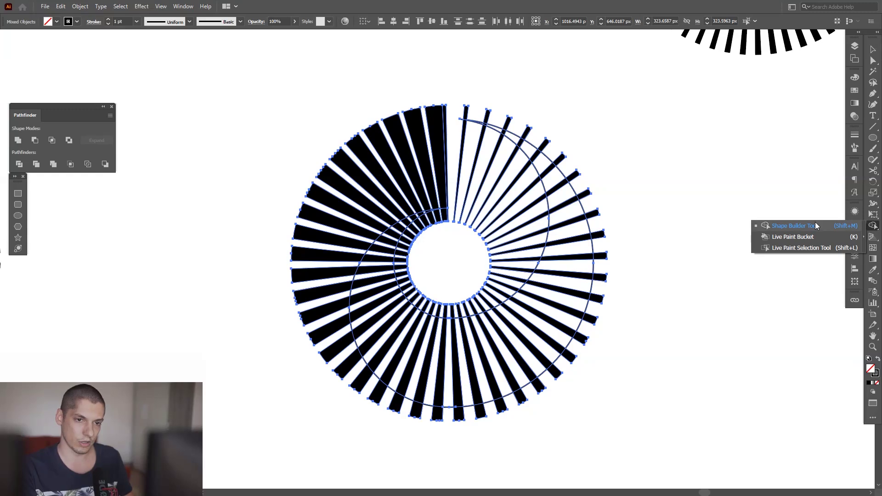
drag(506, 222, 523, 218)
scroll(512, 217, up, 1)
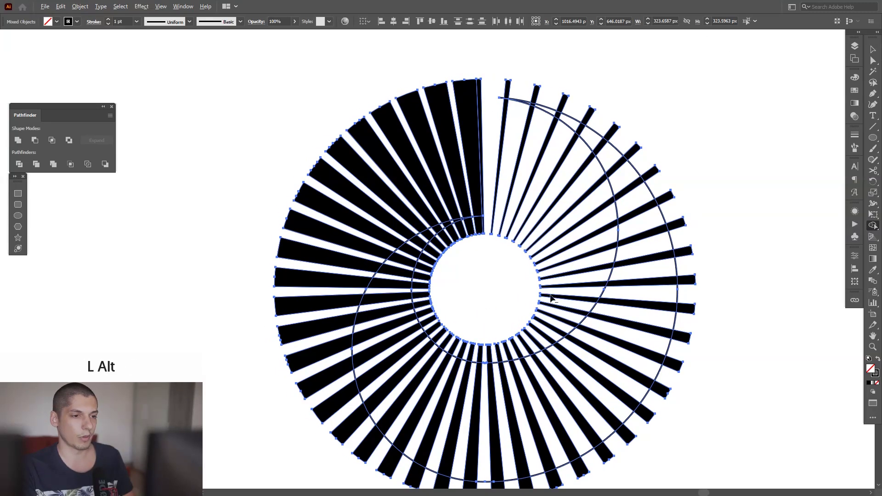
mouse_move(420, 297)
mouse_down()
mouse_move(431, 321)
mouse_move(465, 347)
mouse_move(513, 347)
mouse_move(550, 305)
mouse_move(322, 275)
mouse_move(413, 482)
mouse_up()
scroll(454, 258, up, 1)
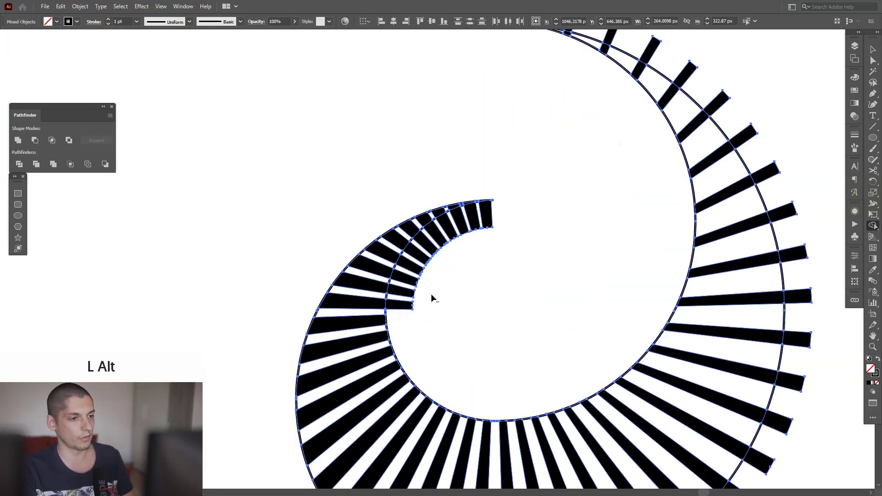
drag(401, 318, 497, 218)
Step: Remove the stripe ends that extend beyond the outer edge of the swirl outline with the Shape Builder tool
mouse_move(355, 47)
mouse_down()
mouse_move(626, 258)
mouse_move(607, 464)
mouse_up()
drag(607, 464, 738, 236)
mouse_move(739, 235)
mouse_down()
mouse_move(703, 301)
mouse_move(383, 413)
mouse_up()
Step: Delete the leftover swirl outline so only the trimmed stripes remain
key(v)
scroll(380, 408, down, 2)
drag(567, 244, 555, 224)
click(554, 227)
key(Delete)
Step: Duplicate the trimmed striped swirl, rotate the copy 180 degrees, and interlock it with the original around a circular centre
drag(522, 231, 524, 196)
click(524, 311)
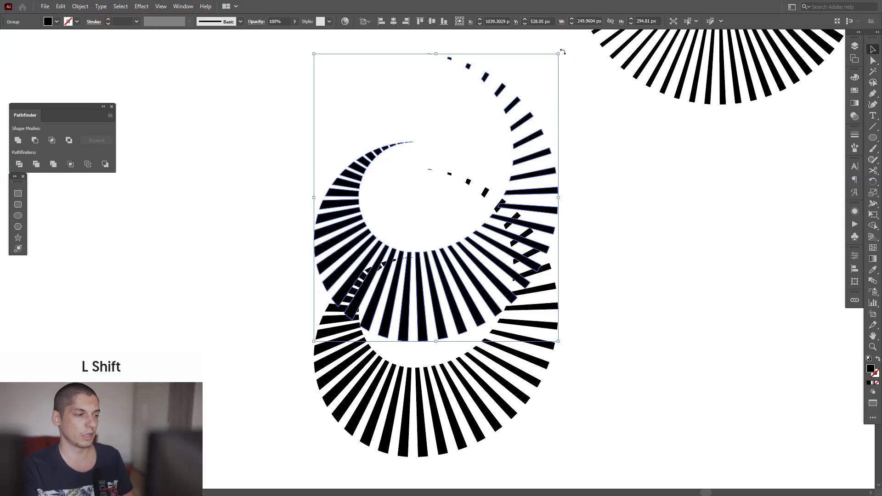
drag(607, 123, 382, 334)
drag(482, 106, 449, 214)
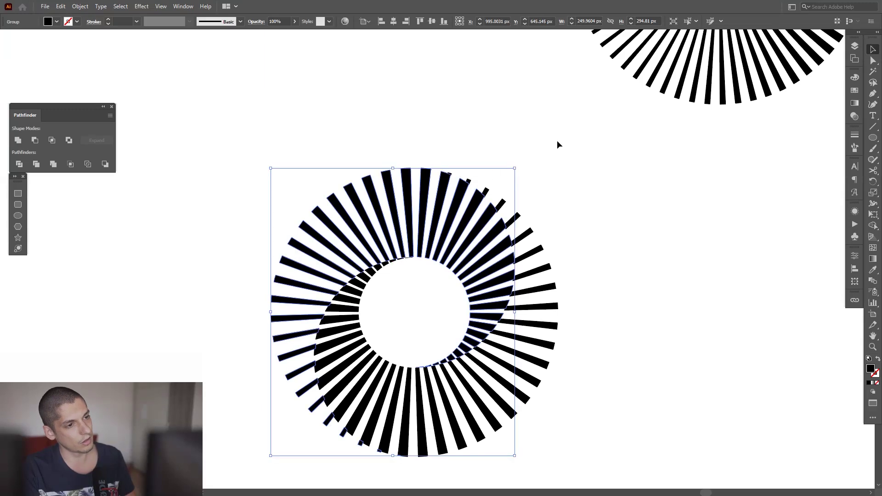
Step: Fine-tune the alignment of the two swirl halves so their stripe ends meet along the inner circle, checking both joints
click(557, 142)
scroll(431, 315, up, 4)
scroll(406, 318, up, 4)
scroll(406, 317, up, 6)
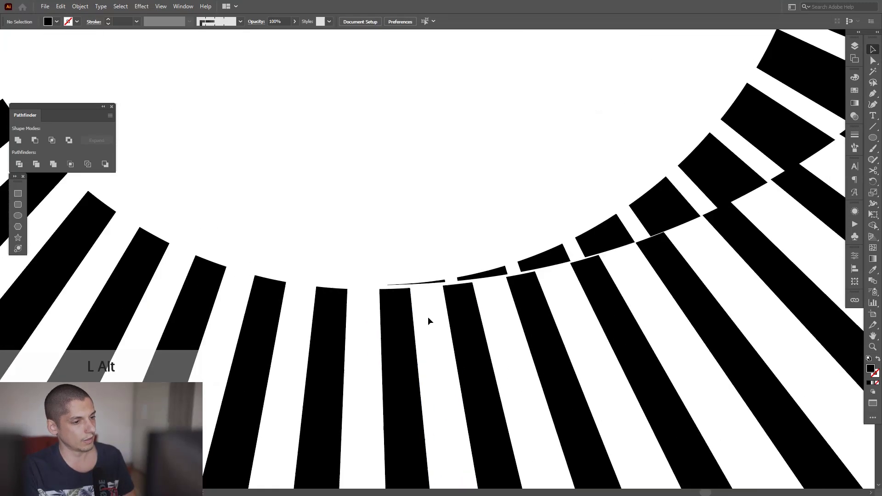
drag(440, 307, 442, 324)
scroll(455, 246, down, 8)
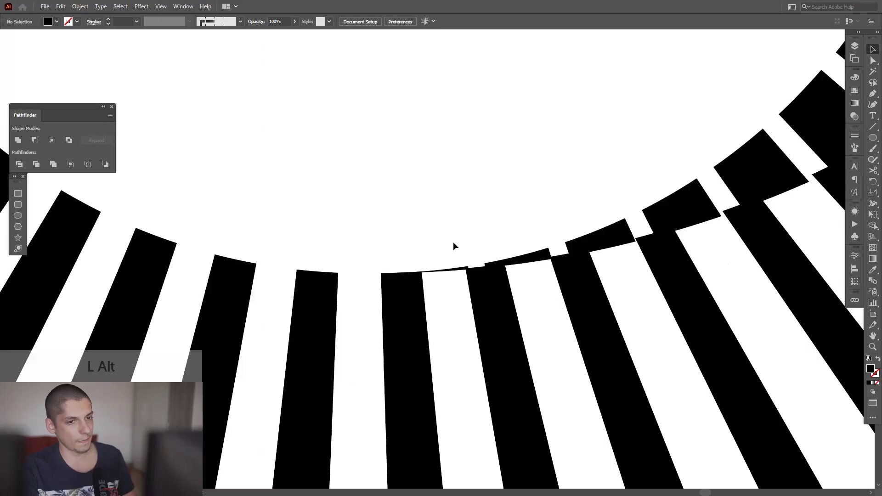
scroll(478, 227, up, 2)
scroll(481, 225, down, 4)
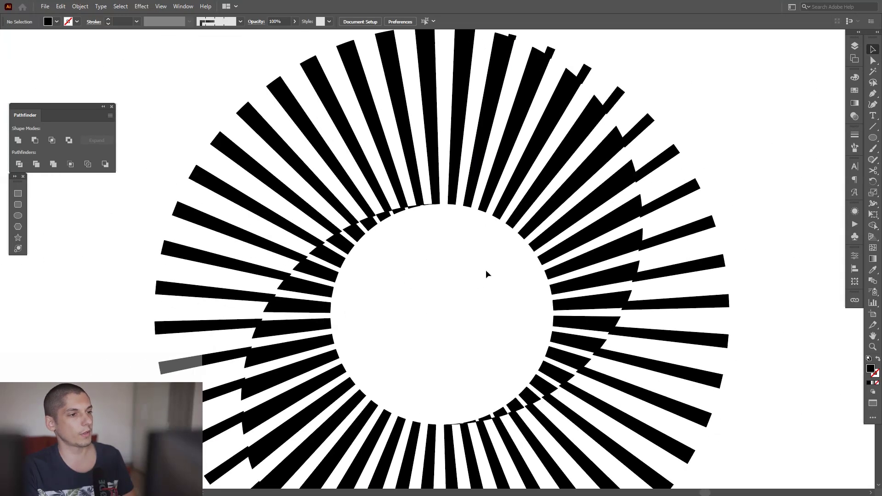
drag(486, 272, 482, 309)
scroll(580, 108, up, 8)
scroll(580, 108, down, 6)
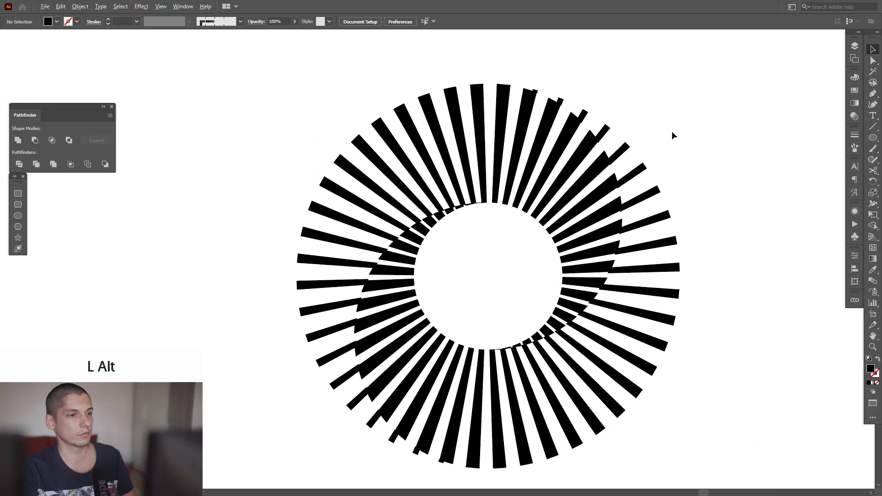
Step: Move the finished round-centred design closer to the almond-centred design so the two sit side by side
scroll(673, 132, down, 3)
drag(675, 132, 573, 190)
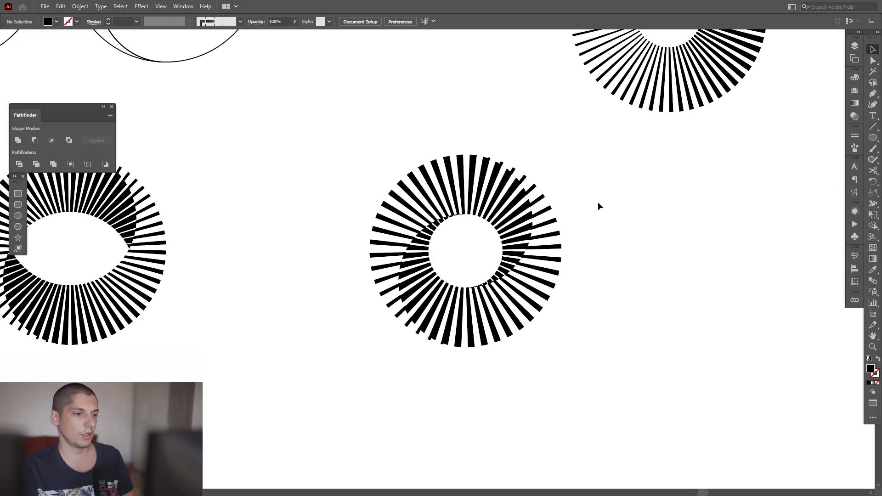
scroll(597, 202, down, 2)
click(518, 221)
drag(518, 222, 477, 251)
click(561, 240)
scroll(397, 222, up, 3)
scroll(509, 243, down, 2)
drag(328, 246, 427, 220)
scroll(508, 247, up, 2)
click(447, 155)
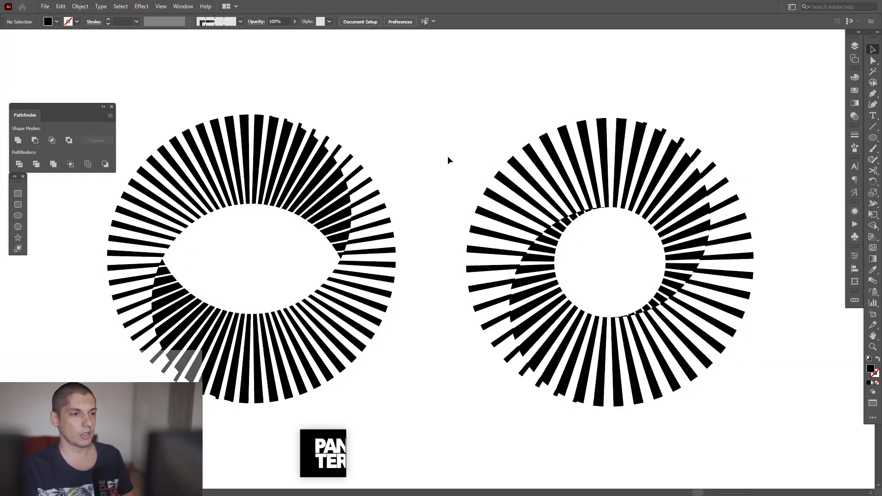